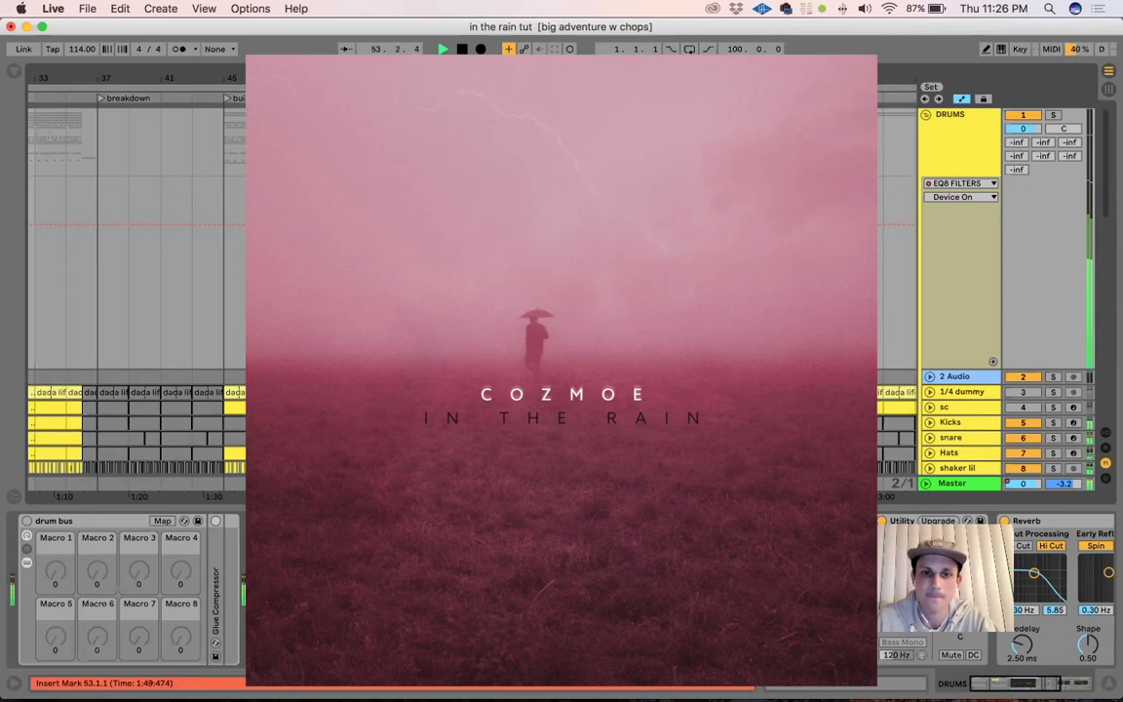
Look through the track groups during playback, unfold the INST group, and stop playback back at the DRUMS group
{"action": "scroll", "coordinate": [562, 293], "scroll_direction": "down", "scroll_amount": 3}
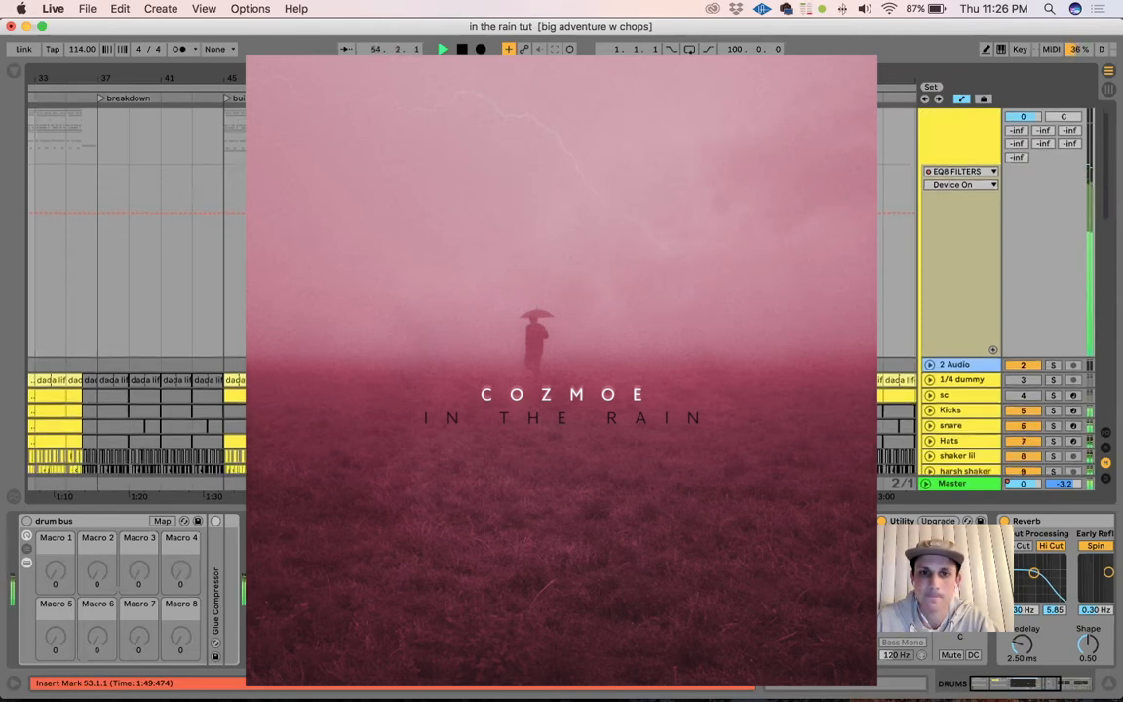
{"action": "scroll", "coordinate": [562, 292], "scroll_direction": "down", "scroll_amount": 6}
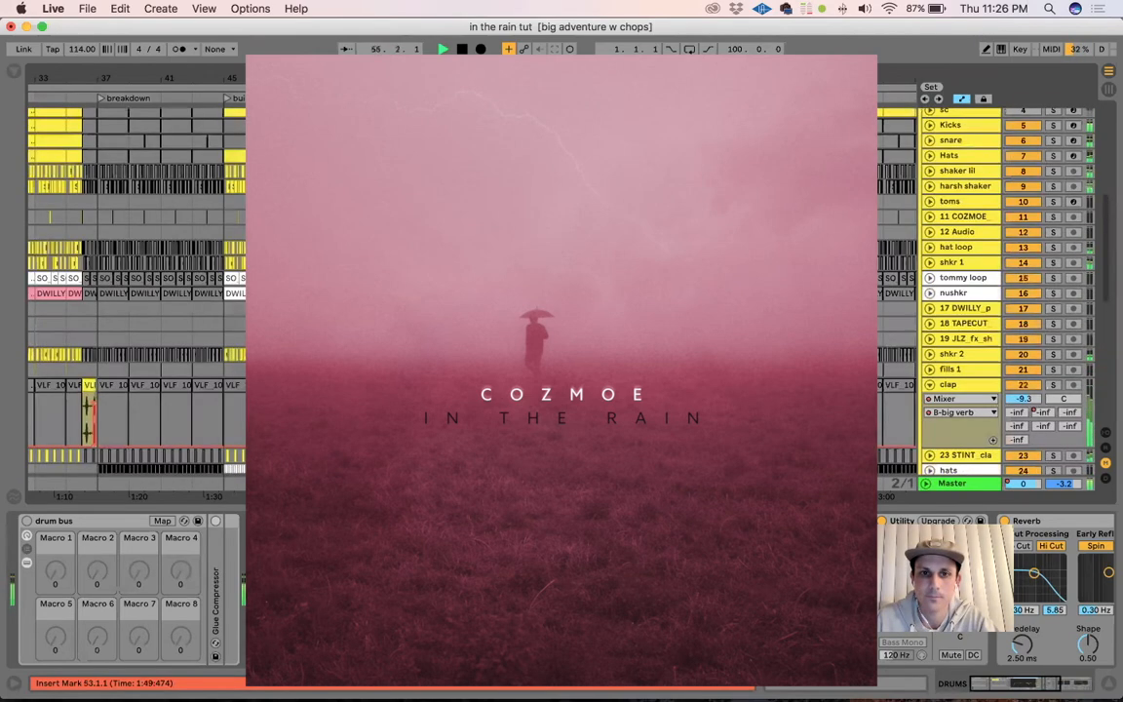
{"action": "scroll", "coordinate": [562, 292], "scroll_direction": "down", "scroll_amount": 8}
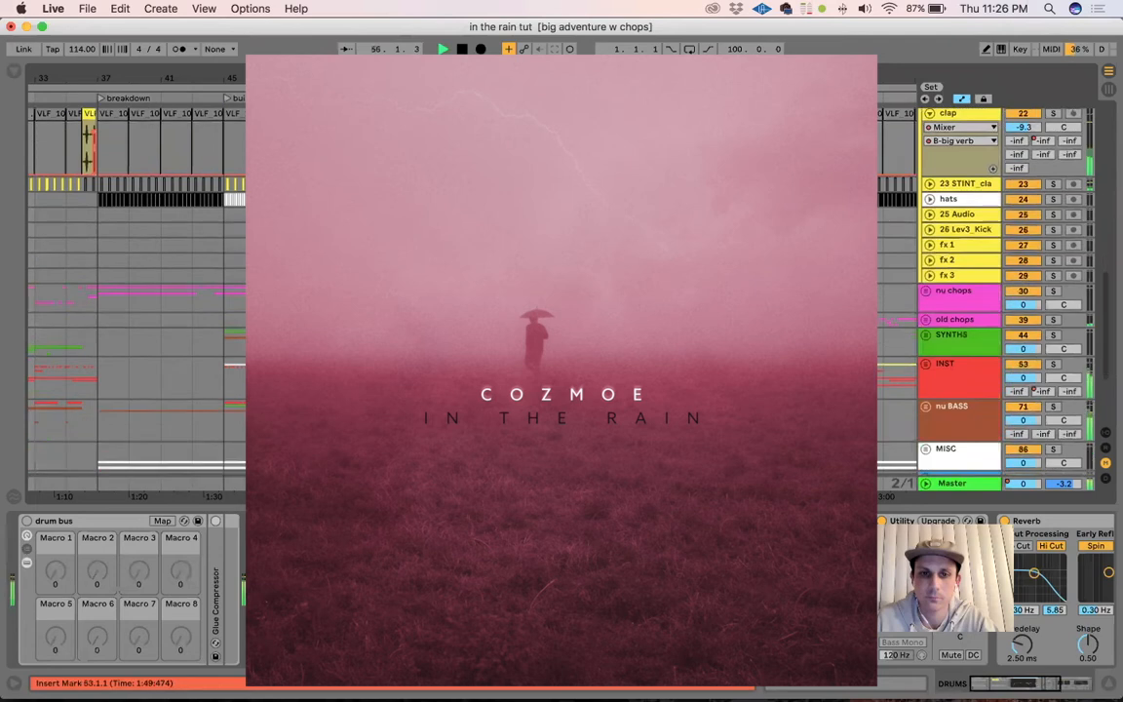
{"action": "left_click", "coordinate": [926, 364]}
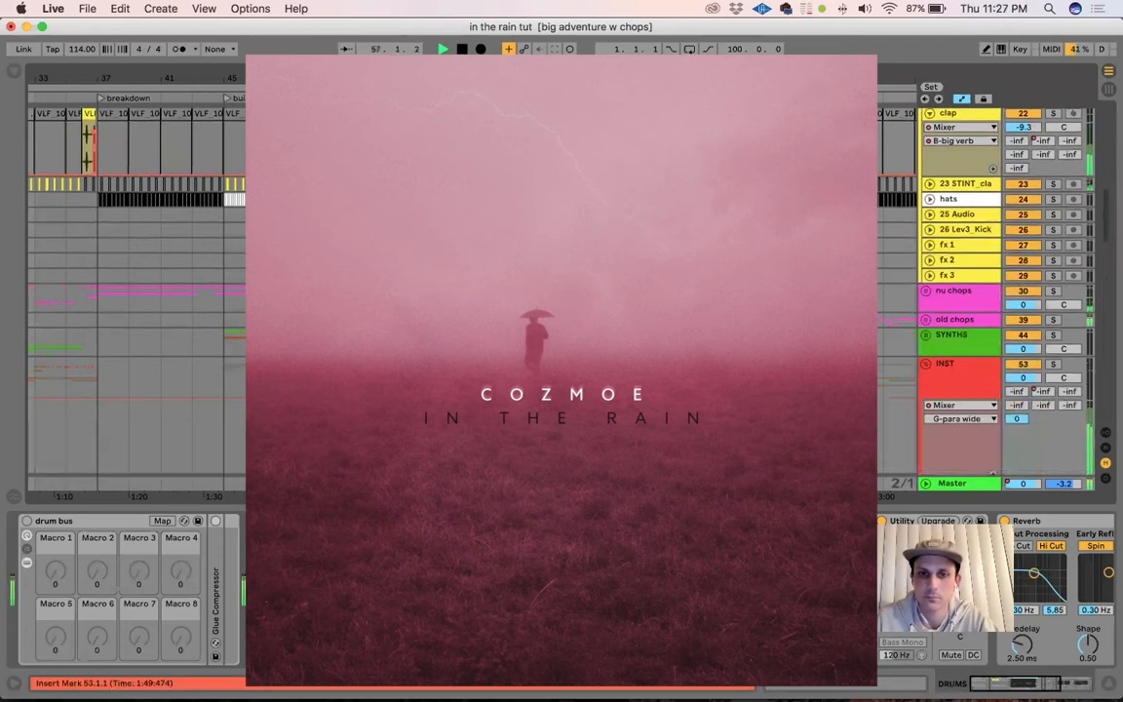
{"action": "scroll", "coordinate": [531, 351], "scroll_direction": "up", "scroll_amount": 14}
{"action": "key", "text": "space"}
{"action": "scroll", "coordinate": [531, 351], "scroll_direction": "up", "scroll_amount": 3}
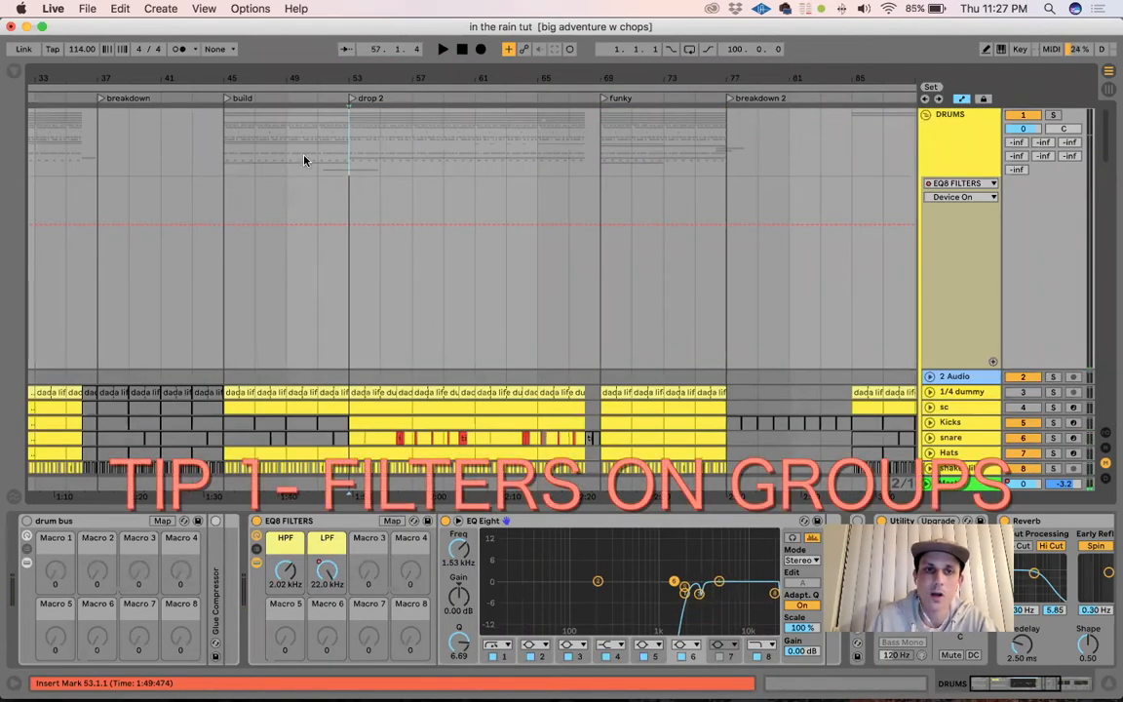
Set the HPF macro of the DRUMS group's EQ8 FILTERS rack to 228 Hz and select the DRUMS group
{"action": "left_click", "coordinate": [326, 570]}
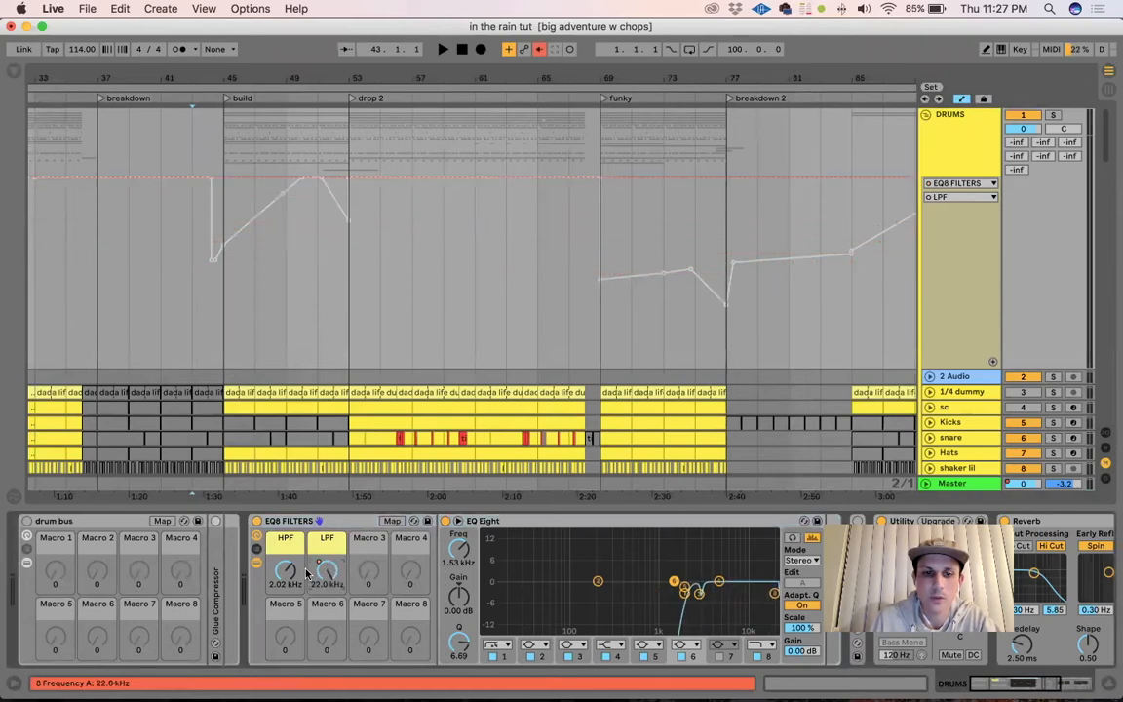
{"action": "left_click_drag", "start_coordinate": [285, 570], "coordinate": [285, 585]}
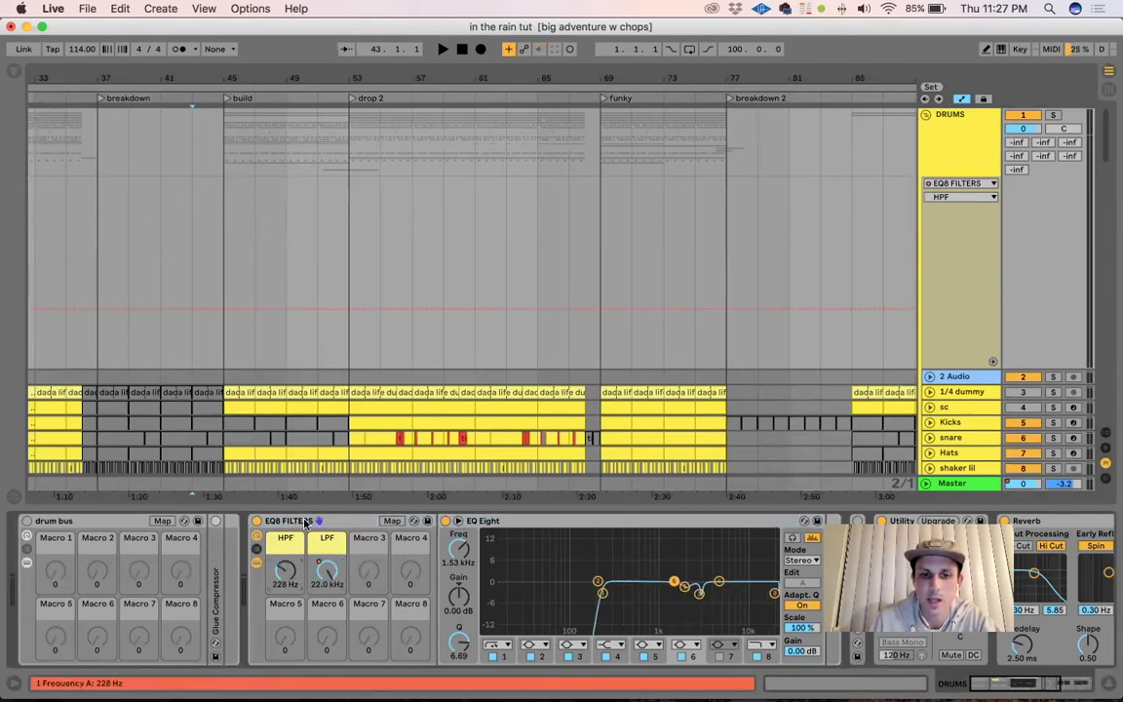
{"action": "left_click", "coordinate": [305, 522]}
{"action": "left_click", "coordinate": [955, 142]}
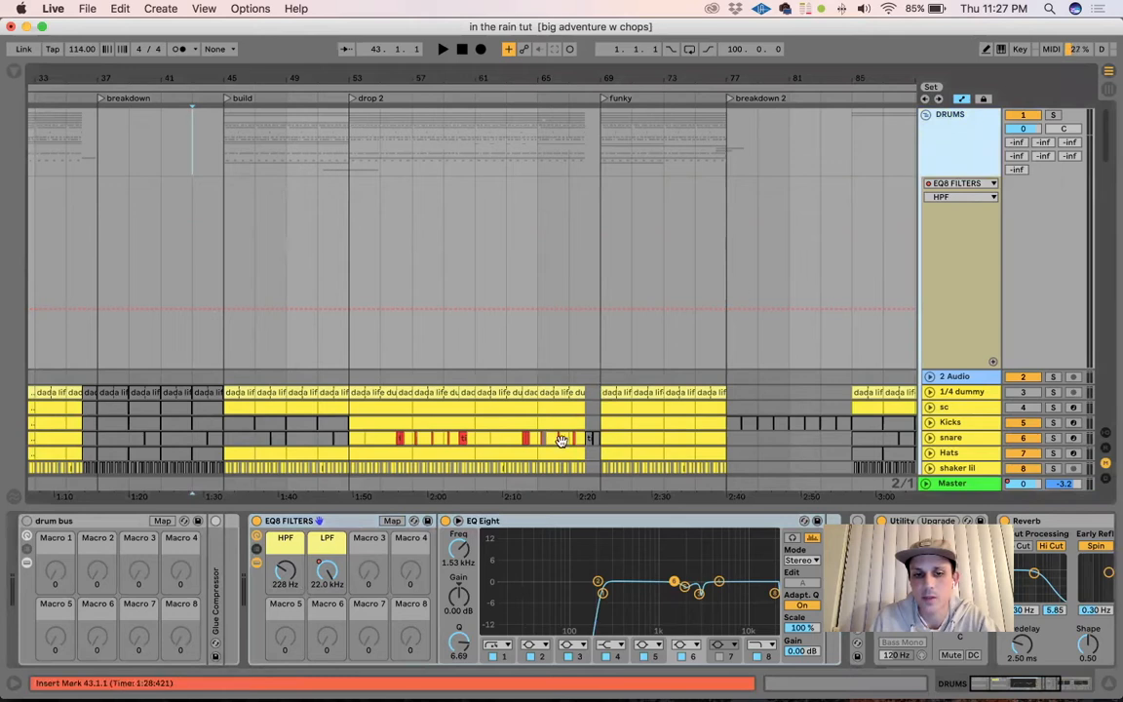
Display the LPF automation of the DRUMS group and audition the soloed group from the build at bar 45
{"action": "left_click", "coordinate": [332, 577]}
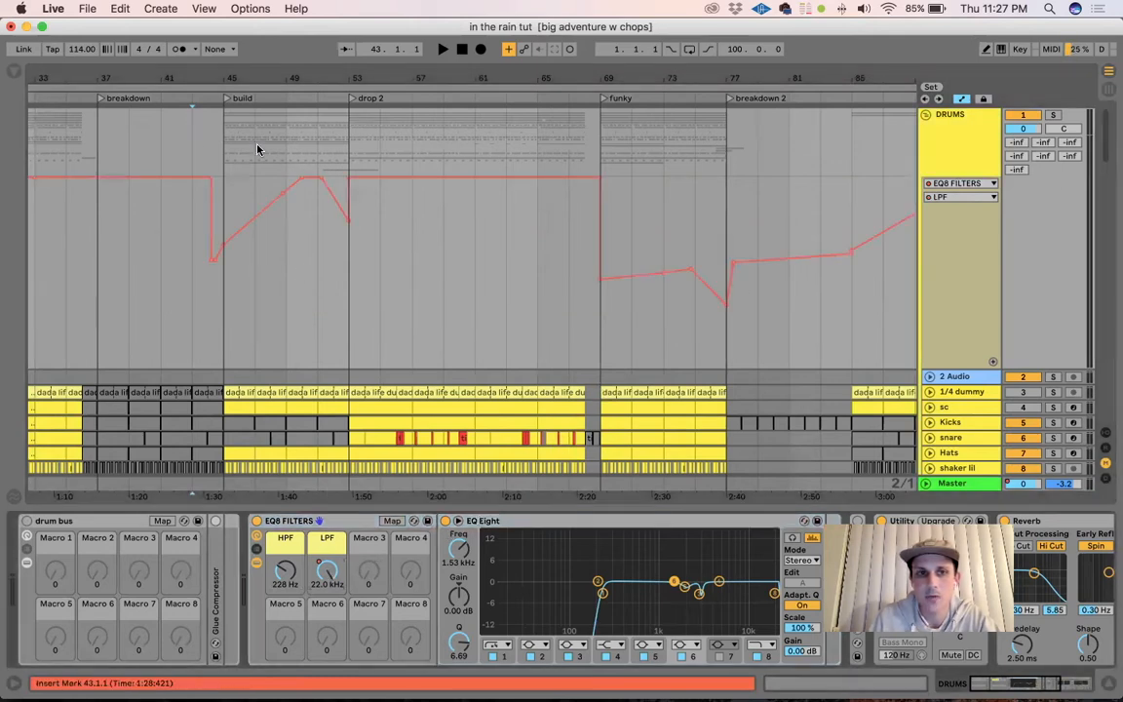
{"action": "left_click", "coordinate": [226, 125]}
{"action": "left_click", "coordinate": [929, 116]}
{"action": "left_click", "coordinate": [929, 116]}
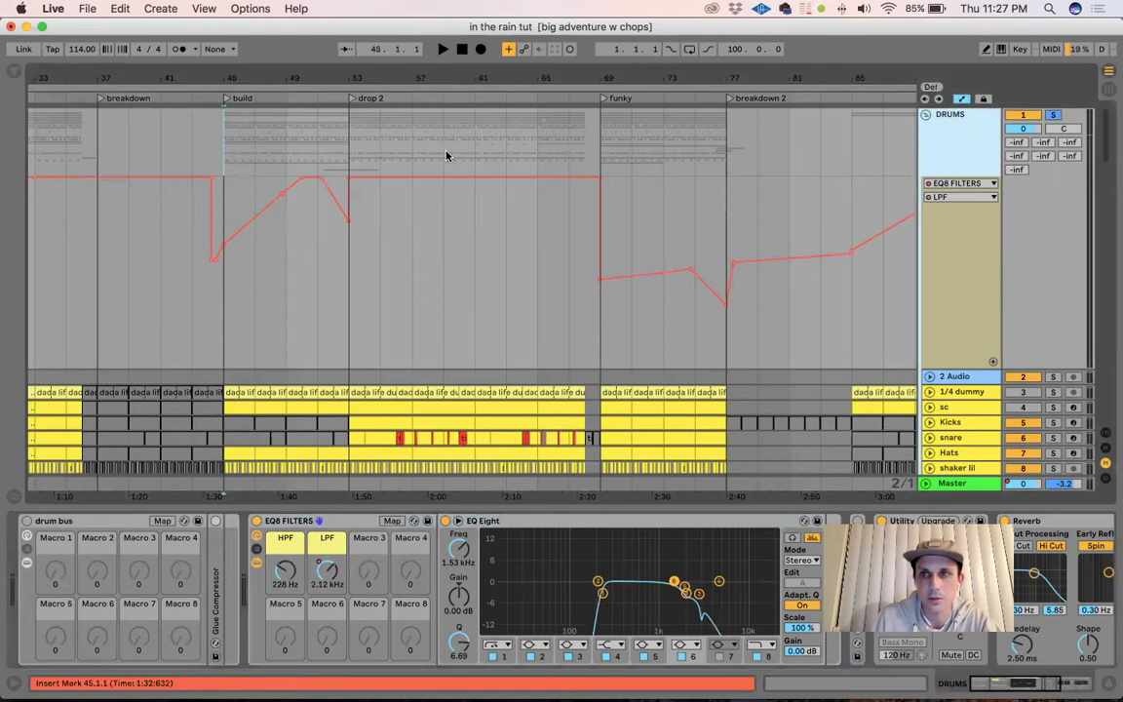
{"action": "key", "text": "space"}
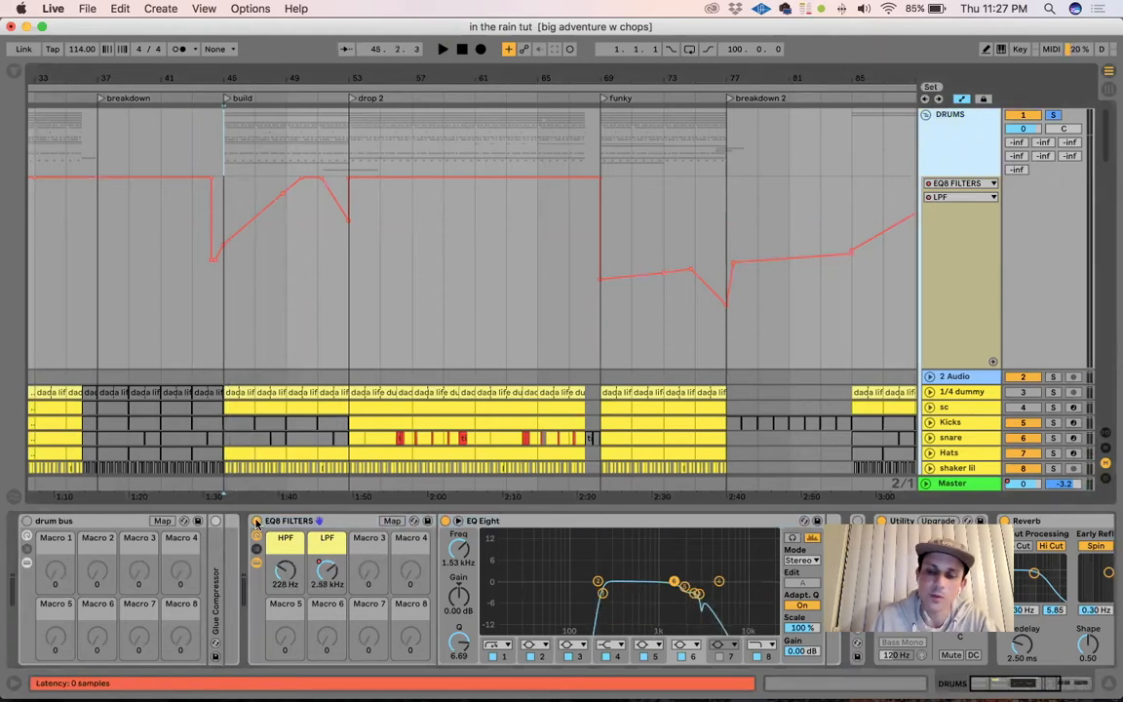
Compare the soloed drums with the EQ8 FILTERS rack off and on, and play the build with its LPF automation displayed
{"action": "left_click", "coordinate": [256, 521]}
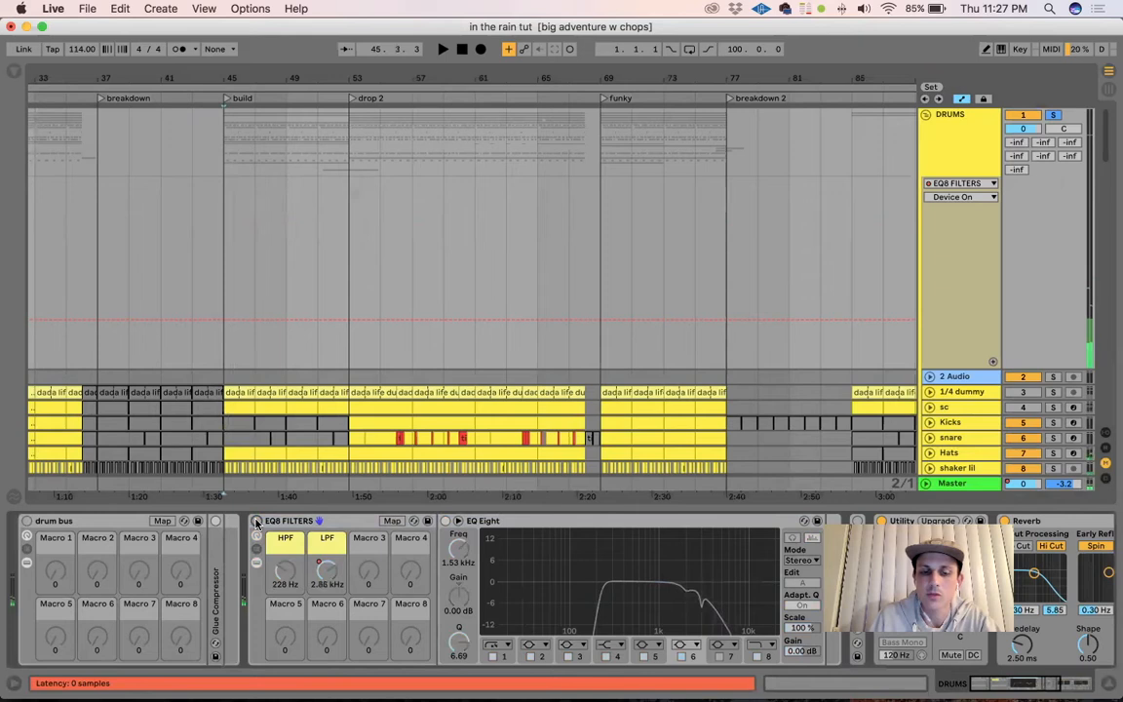
{"action": "left_click", "coordinate": [257, 521]}
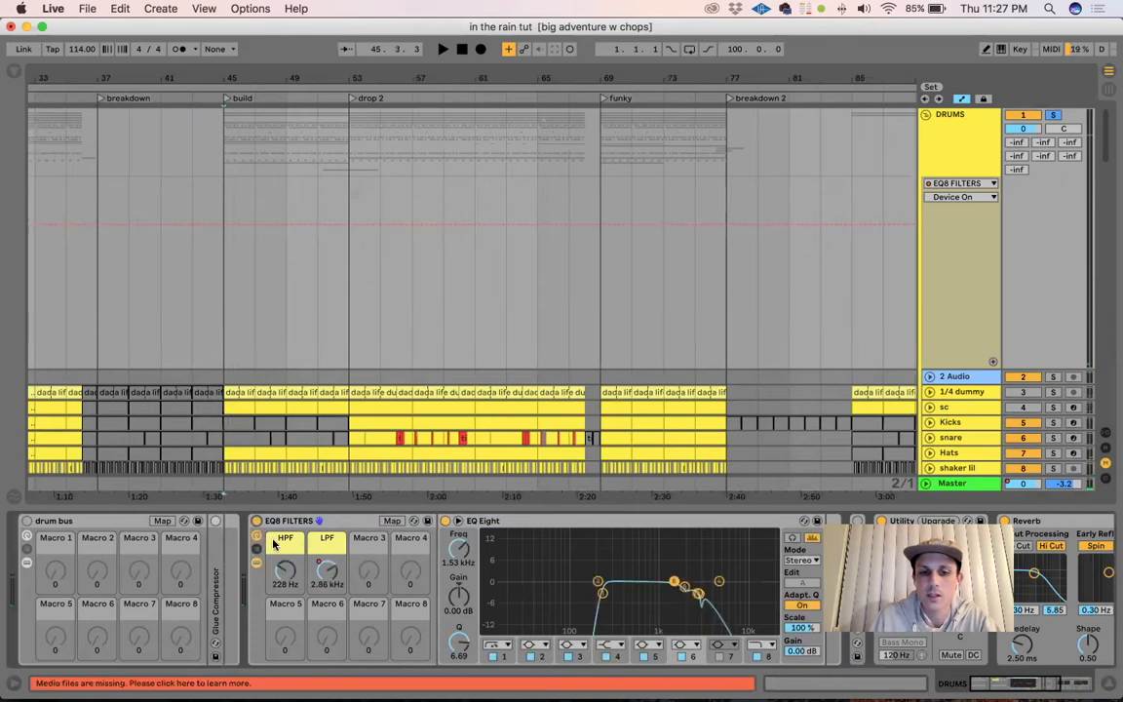
{"action": "left_click", "coordinate": [323, 575]}
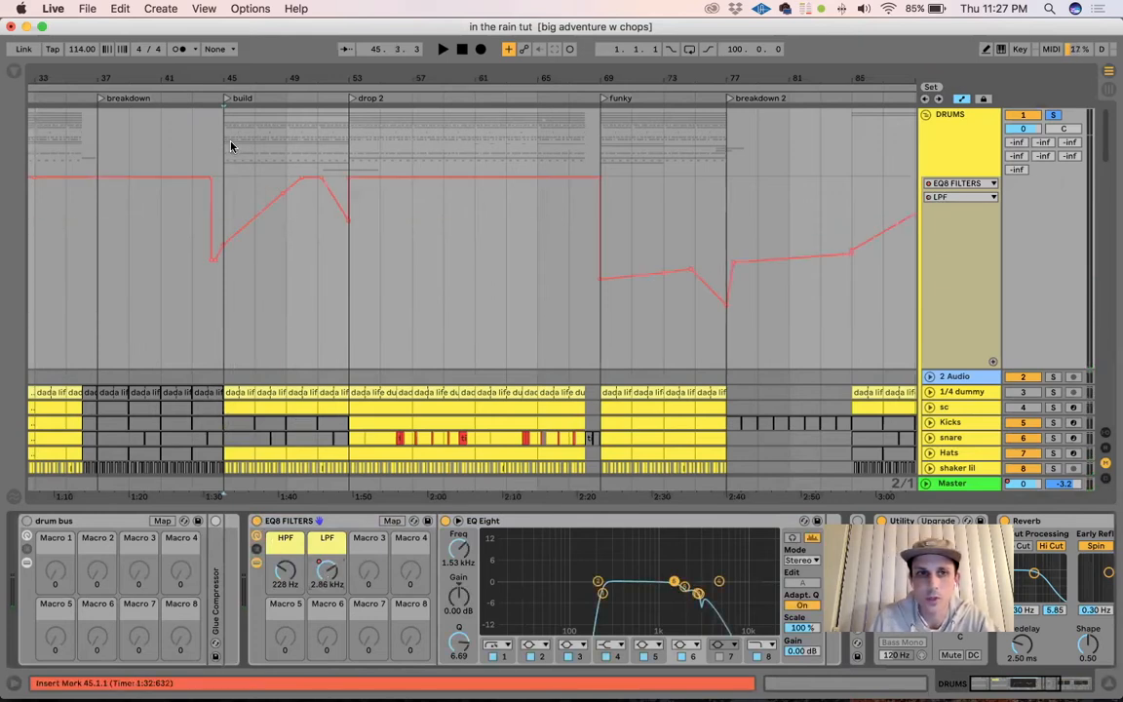
{"action": "key", "text": "space"}
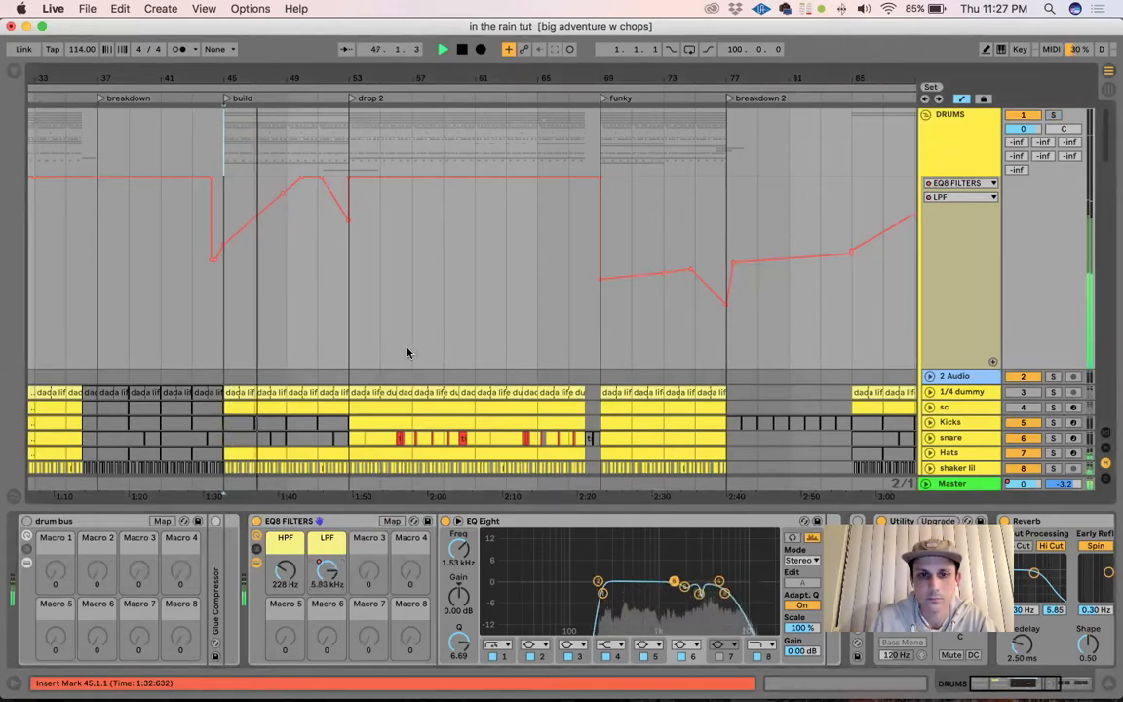
{"action": "left_click", "coordinate": [306, 431]}
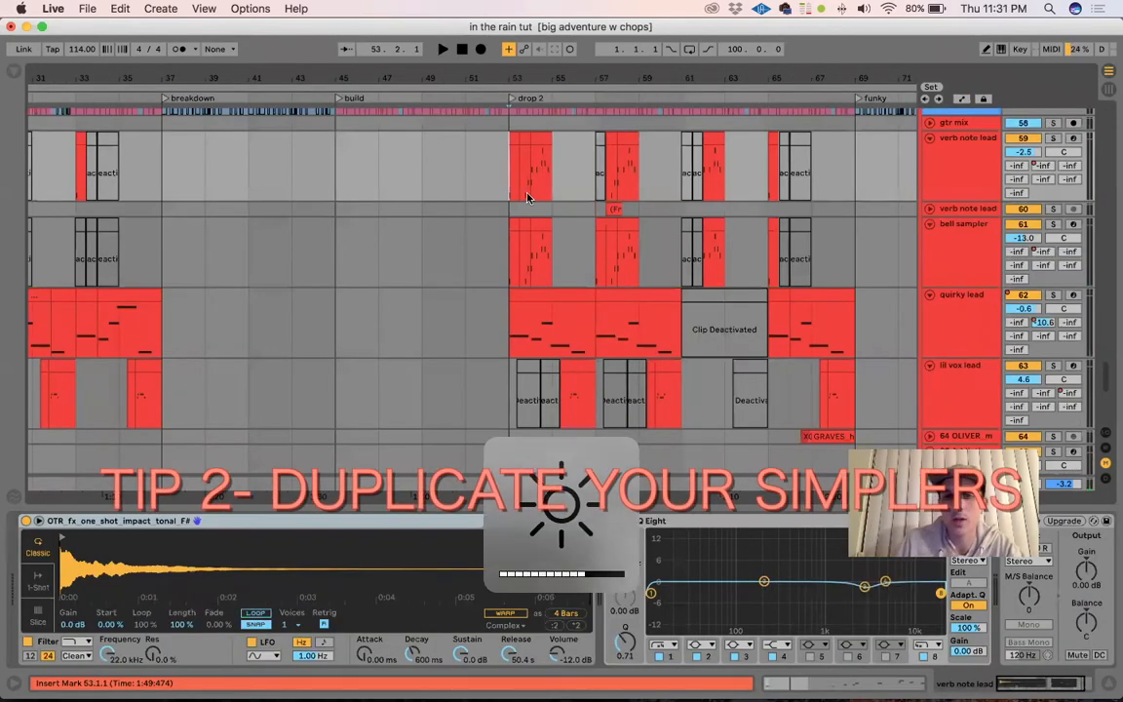
Audition the soloed verb note lead from its clip at 53.3.1 and show the controls of its Simpler
{"action": "left_click", "coordinate": [522, 139]}
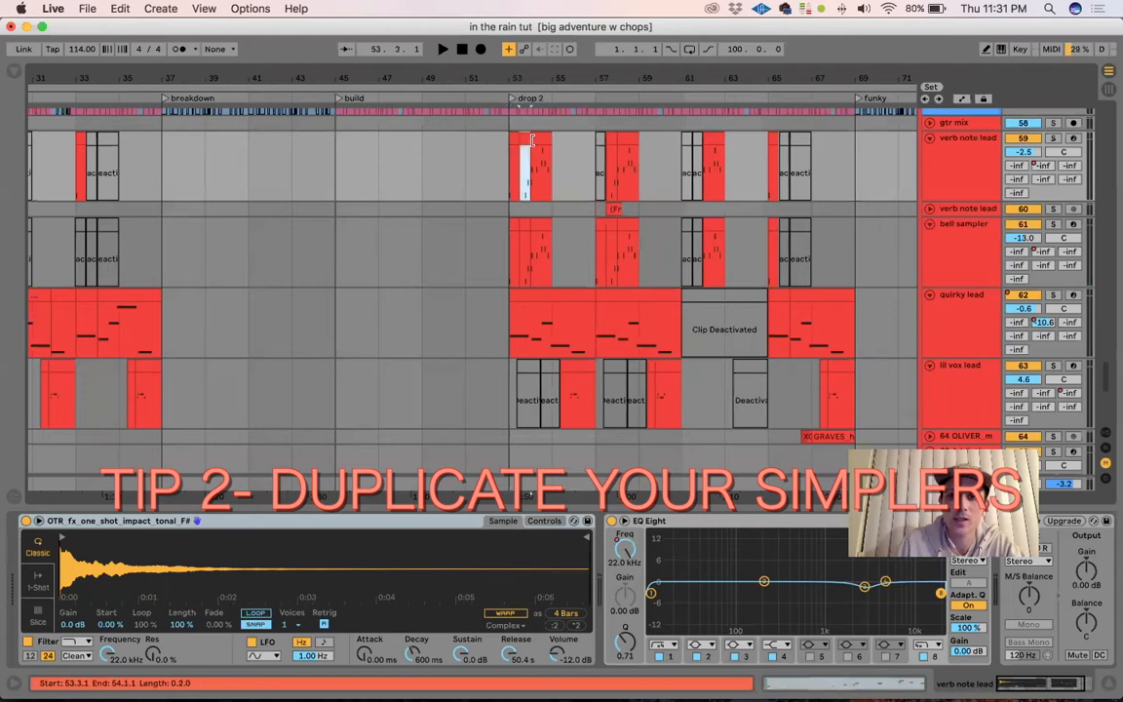
{"action": "left_click", "coordinate": [1052, 138]}
{"action": "key", "text": "space"}
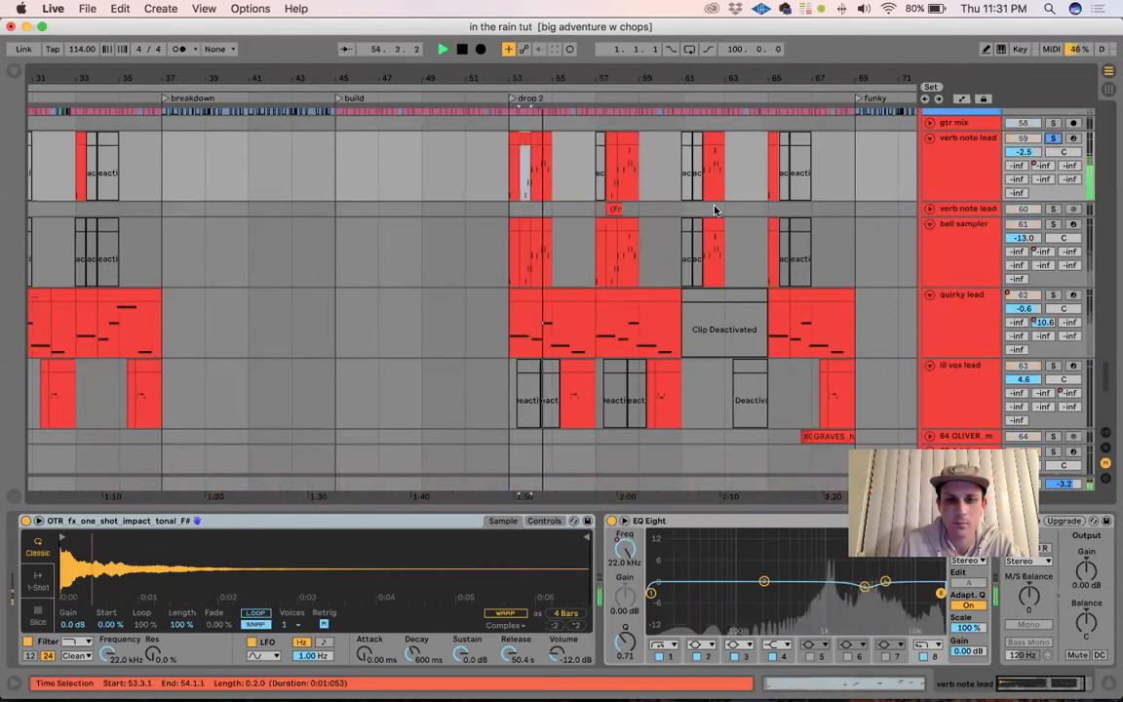
{"action": "key", "text": "space"}
{"action": "left_click", "coordinate": [544, 521]}
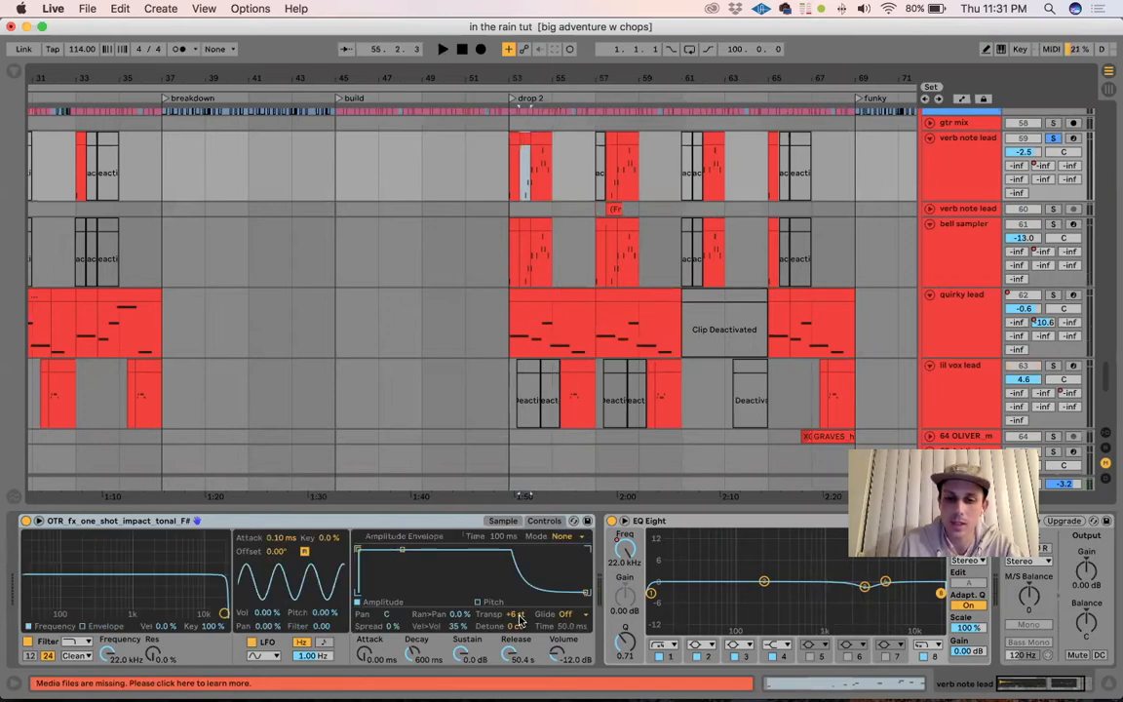
Select the bell sampler clip at bar 54 and audition that track in solo
{"action": "left_click", "coordinate": [972, 166]}
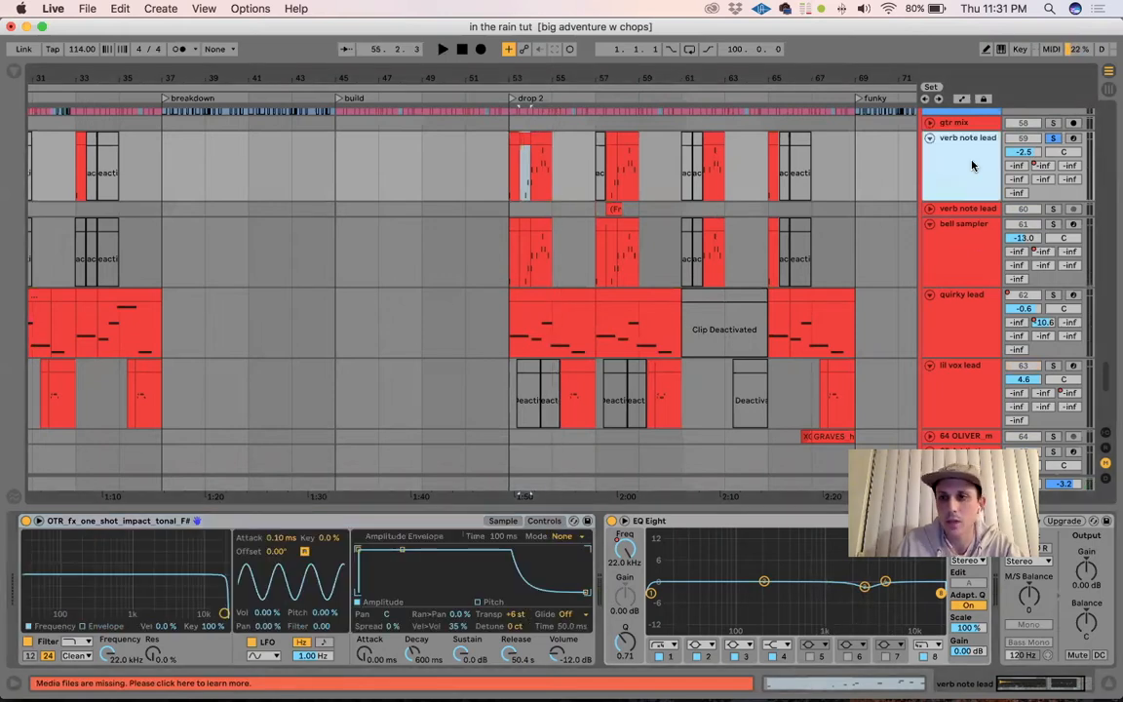
{"action": "left_click", "coordinate": [969, 244]}
{"action": "left_click_drag", "start_coordinate": [552, 239], "coordinate": [532, 244]}
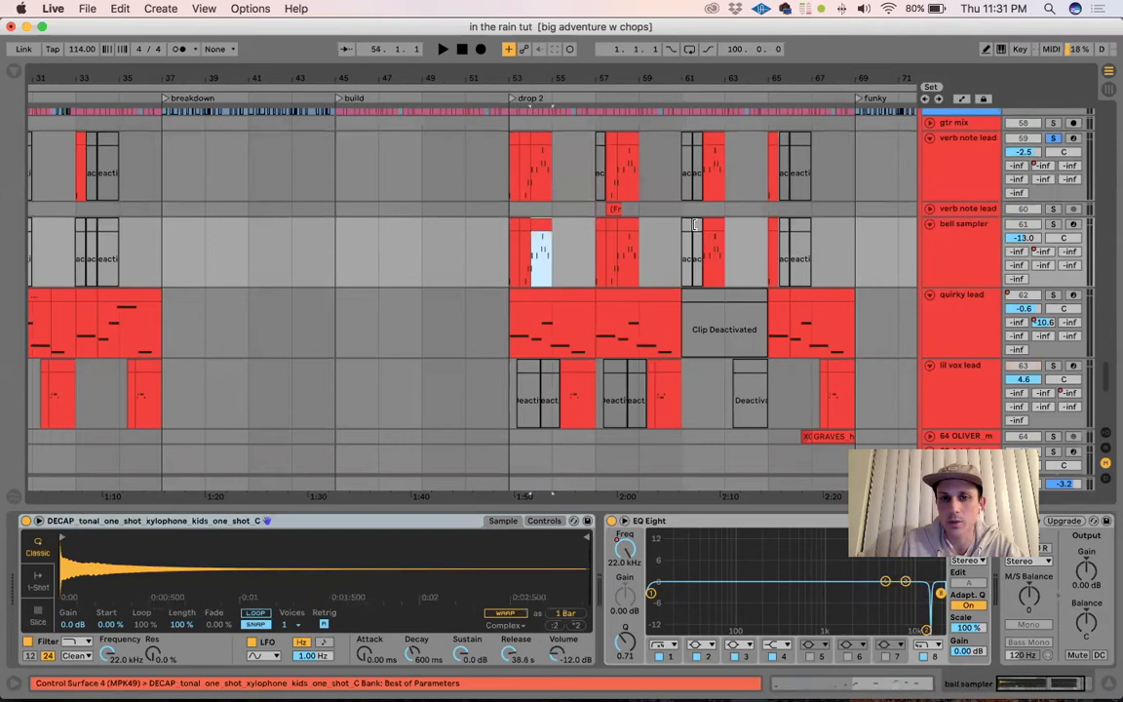
{"action": "key", "text": "space"}
{"action": "left_click", "coordinate": [1051, 224]}
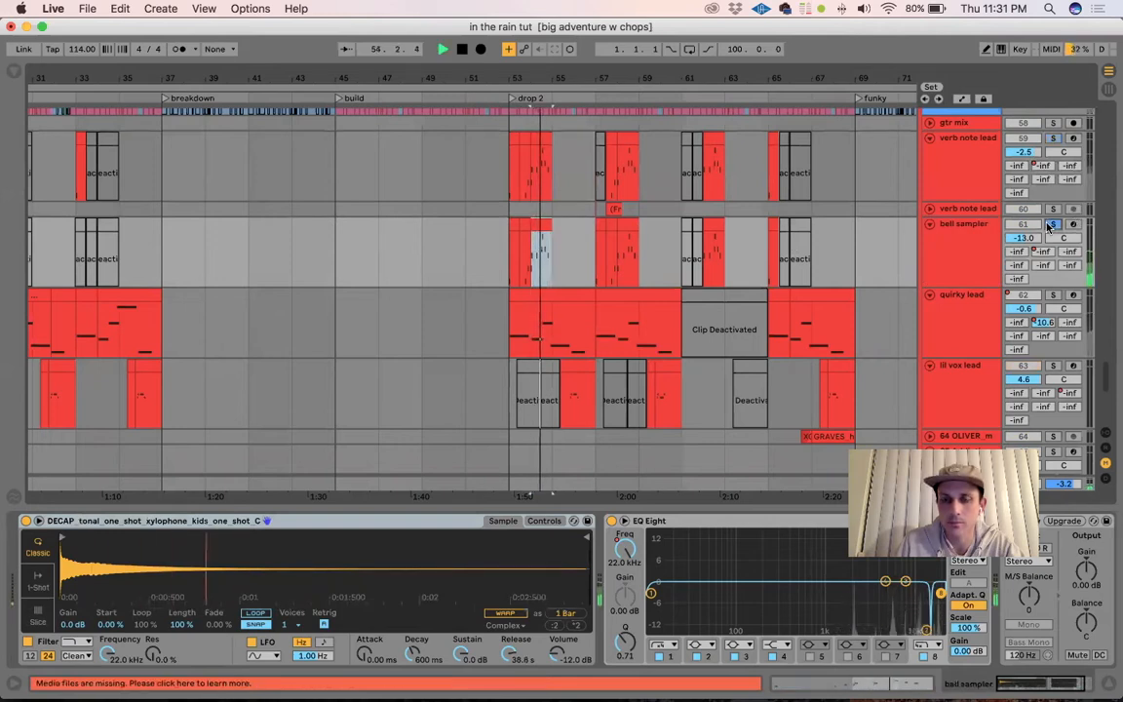
{"action": "key", "text": "space"}
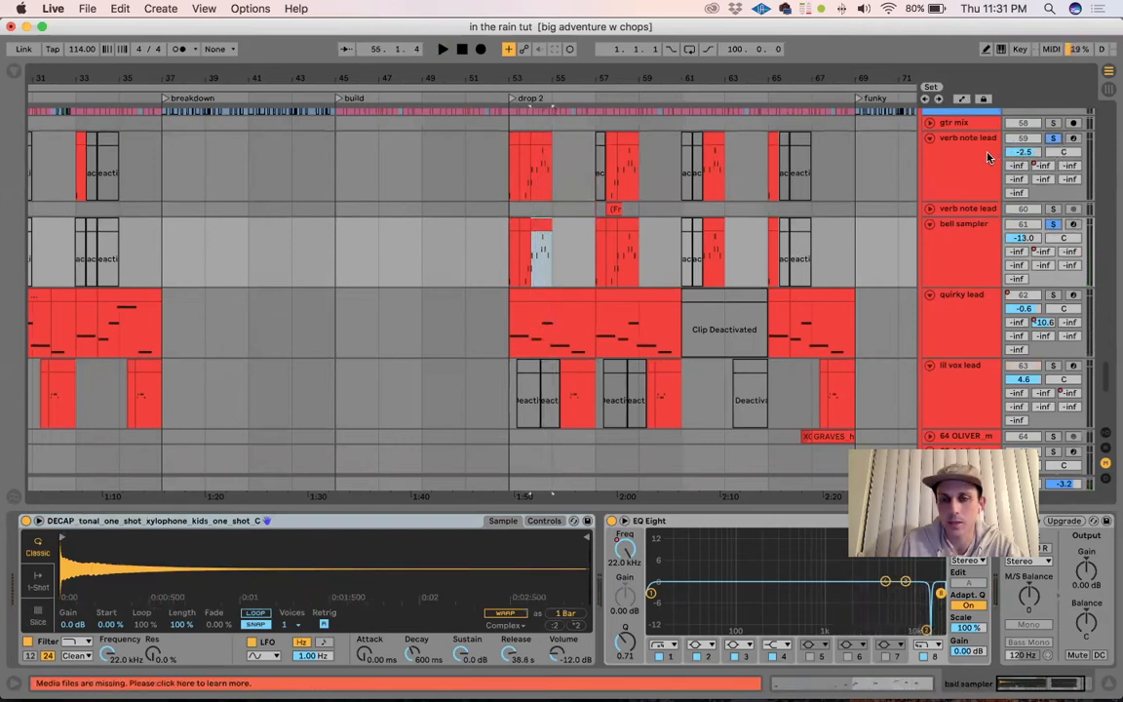
Play the verb note lead and bell sampler soloed together, and replay bar 54 in the full mix without solo
{"action": "key", "text": "space"}
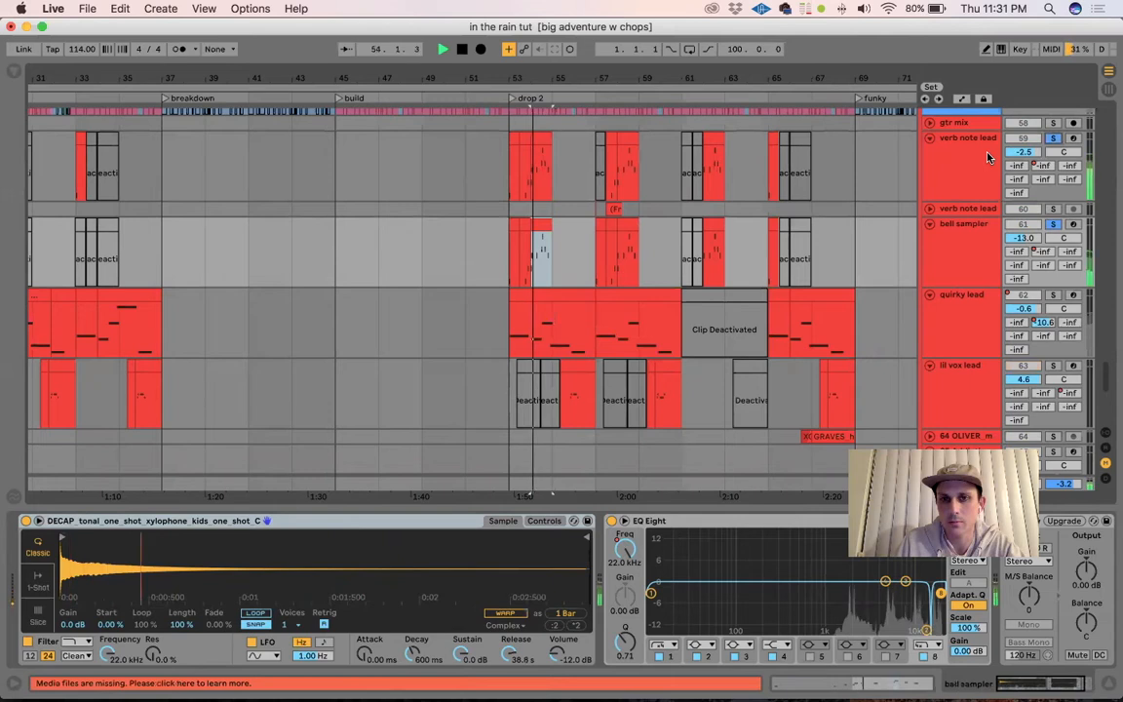
{"action": "key", "text": "space"}
{"action": "left_click", "coordinate": [1056, 226]}
{"action": "key", "text": "space"}
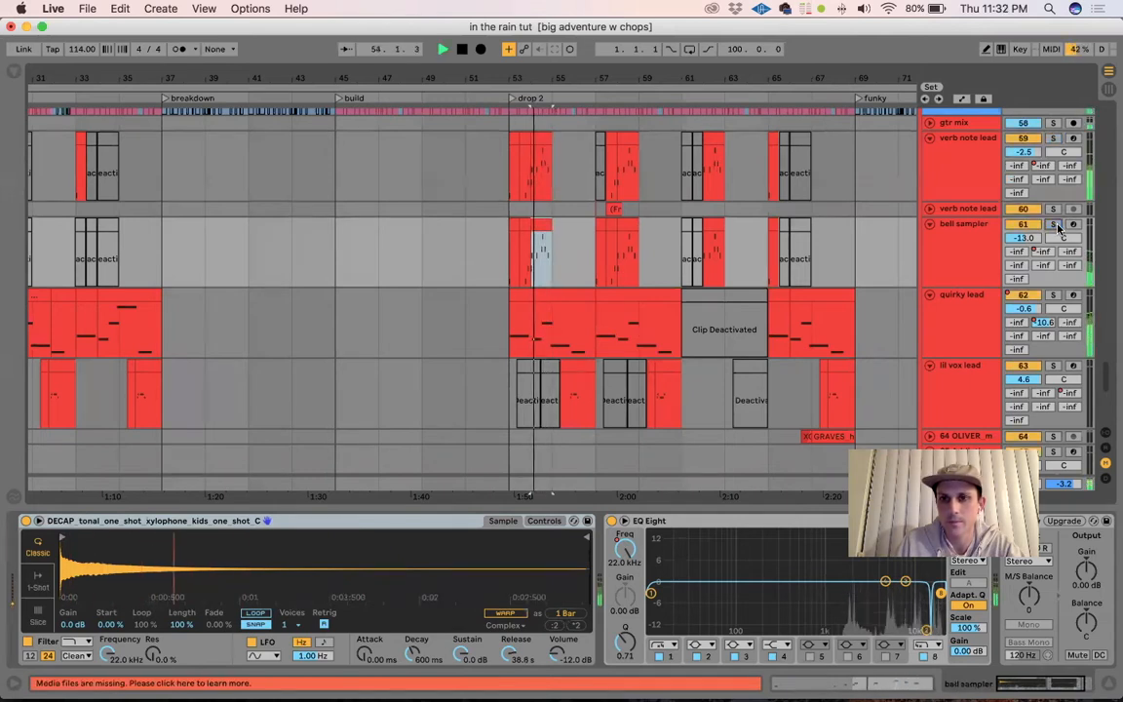
{"action": "key", "text": "space"}
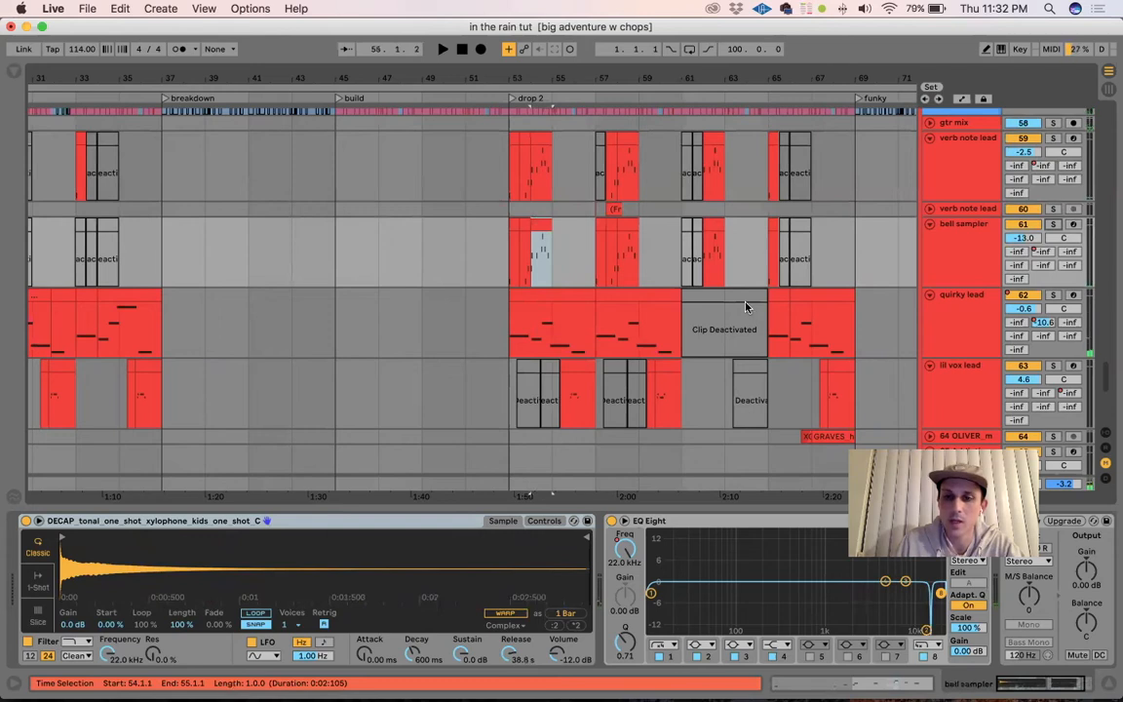
Audition the quirky lead soloed from its first drop 2 clip, and move the solo to the lil vox lead
{"action": "left_click", "coordinate": [943, 239]}
{"action": "left_click", "coordinate": [966, 312]}
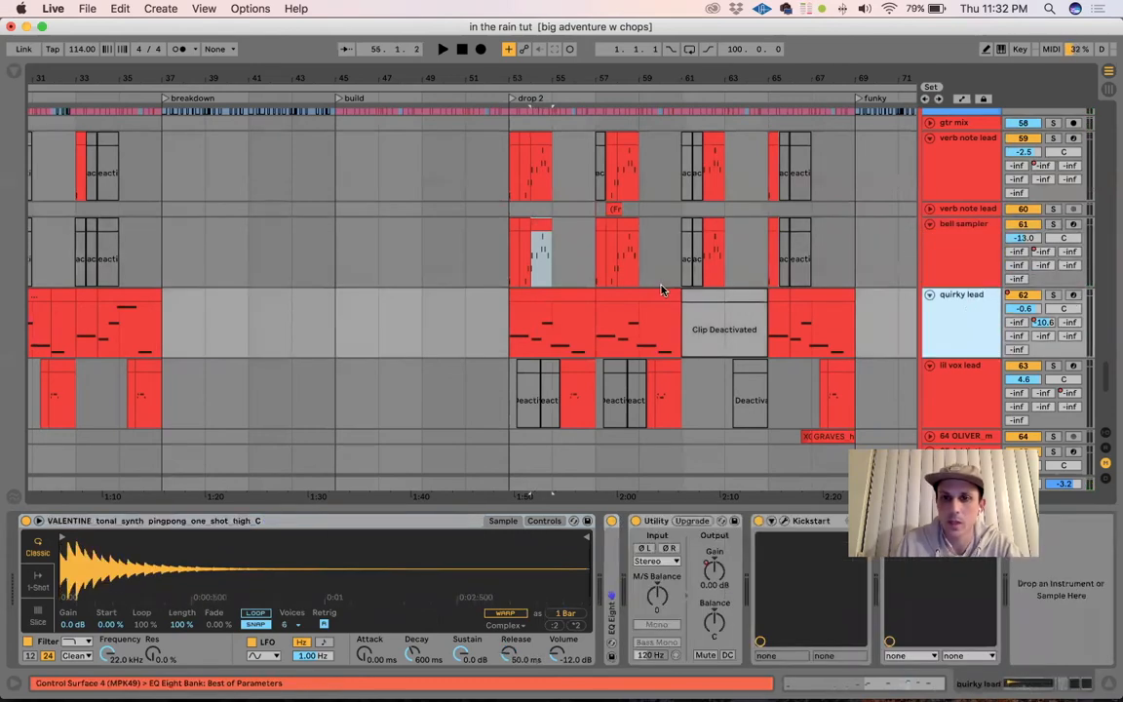
{"action": "left_click", "coordinate": [586, 296]}
{"action": "key", "text": "space"}
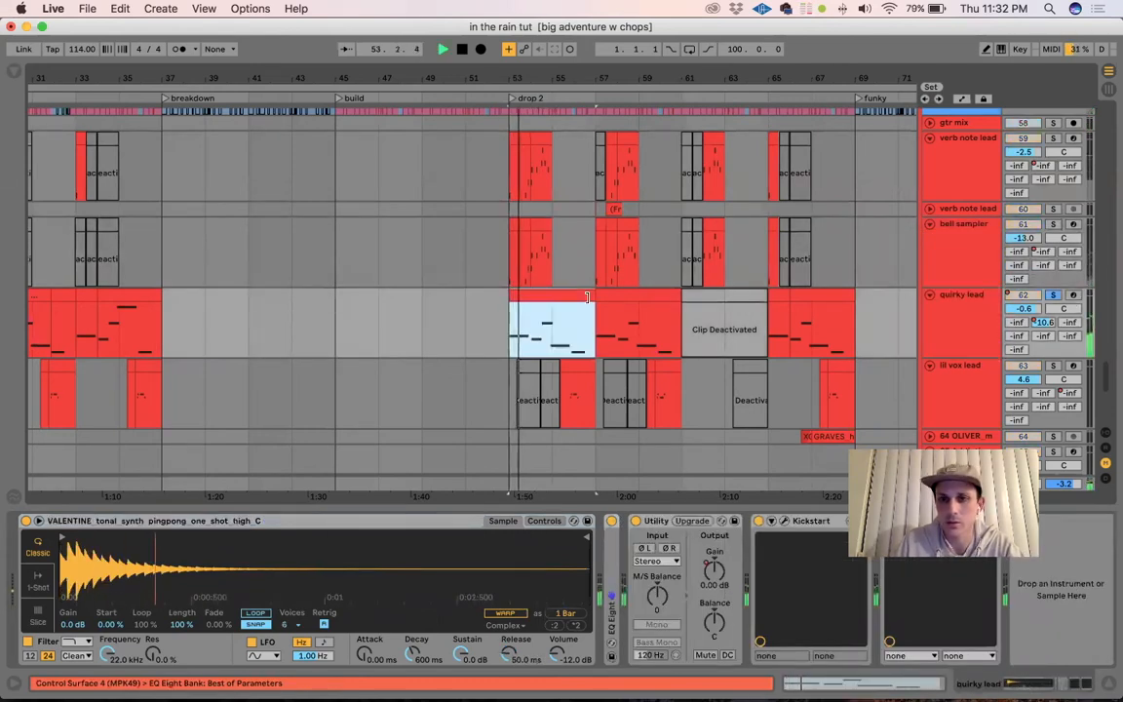
{"action": "left_click", "coordinate": [578, 364]}
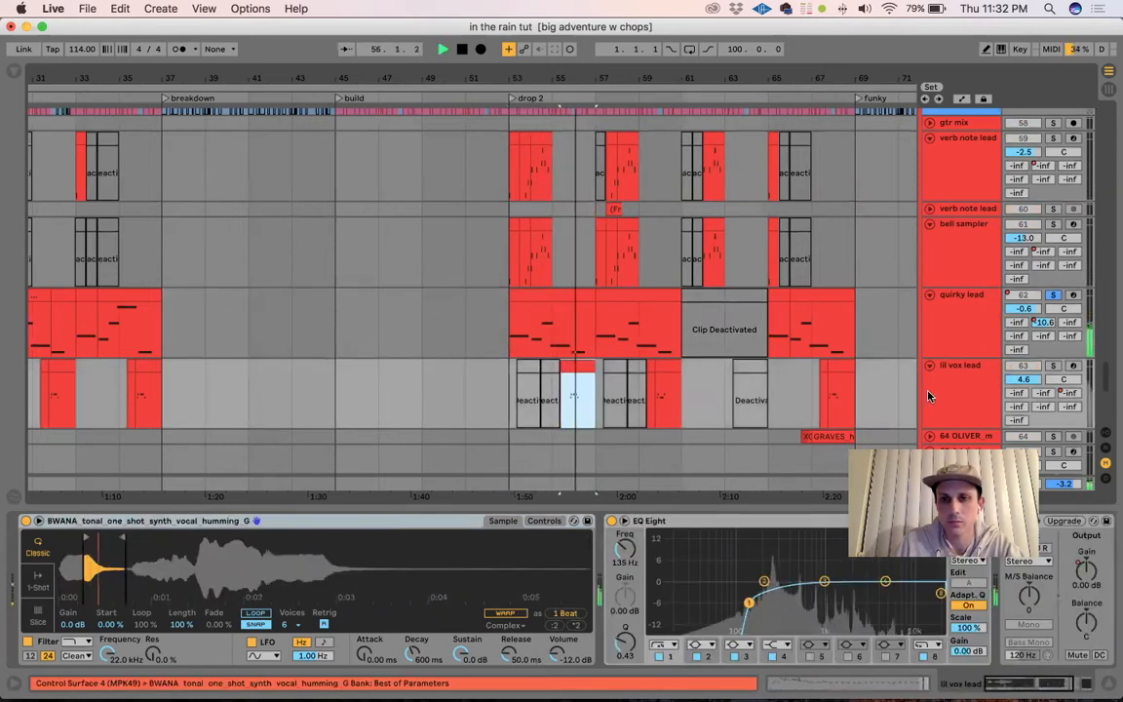
{"action": "left_click", "coordinate": [960, 383]}
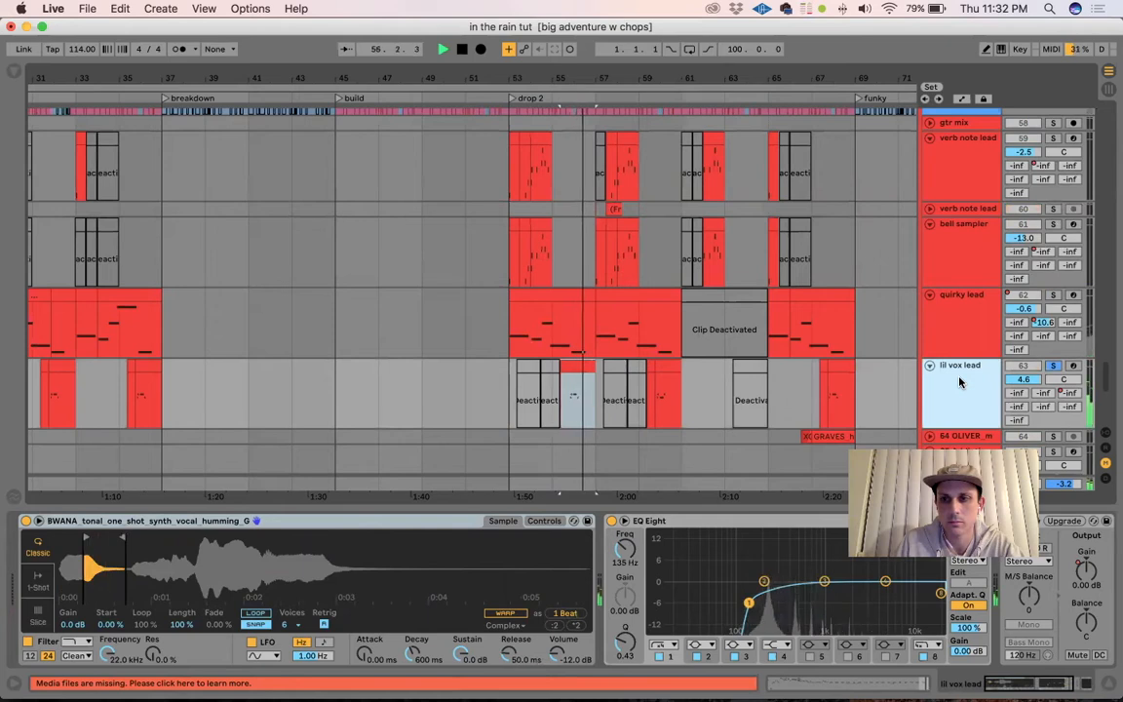
Play drop 2 in the full mix from the first quirky lead clip at bar 53
{"action": "left_click", "coordinate": [571, 294]}
{"action": "key", "text": "space"}
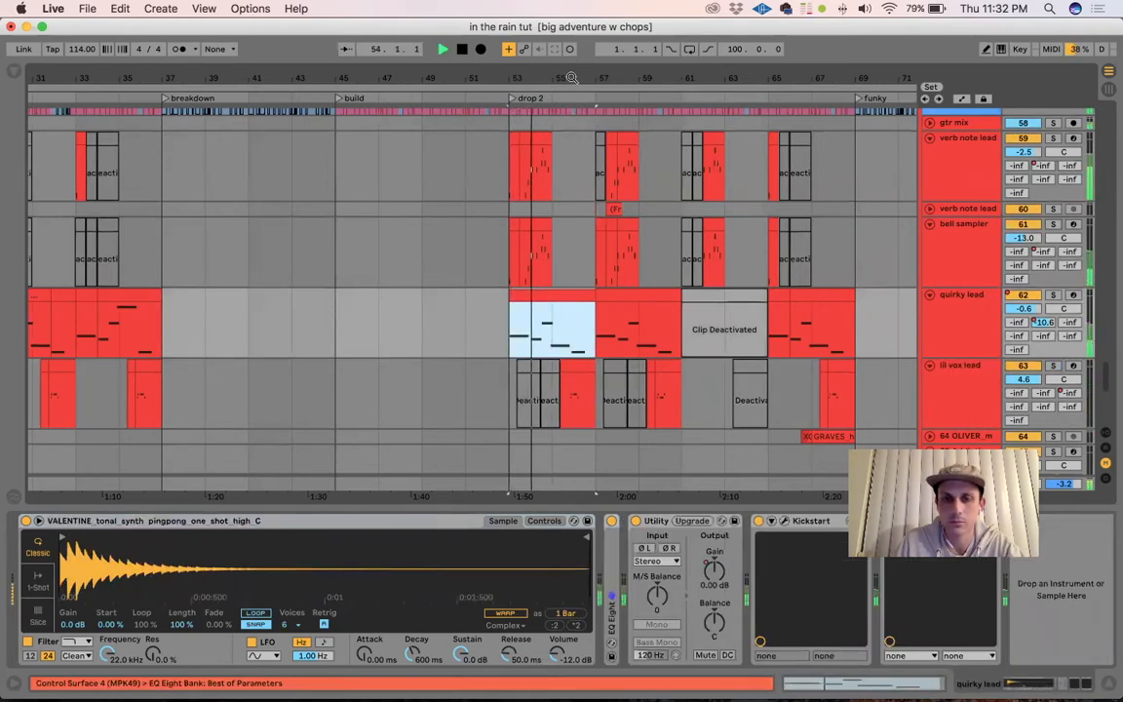
{"action": "left_click_drag", "start_coordinate": [577, 78], "coordinate": [570, 147]}
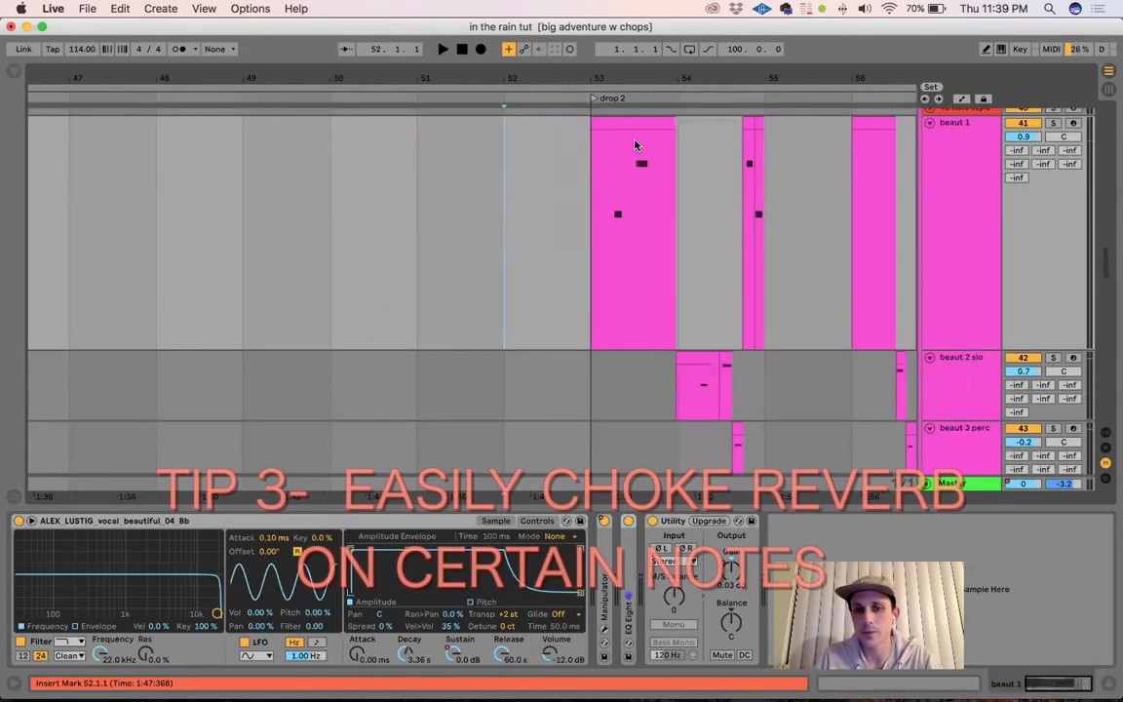
Select the beaut 1 clip at bar 53, solo the track, and audition the vocal chop
{"action": "left_click", "coordinate": [638, 134]}
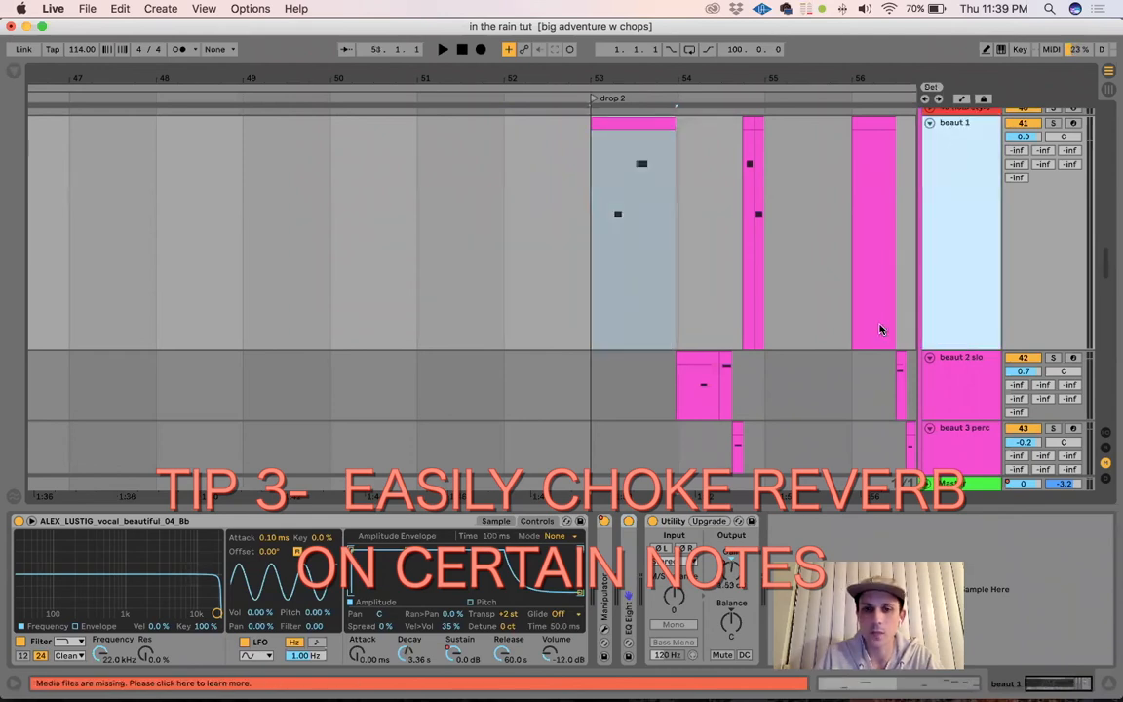
{"action": "left_click", "coordinate": [1052, 123]}
{"action": "key", "text": "space"}
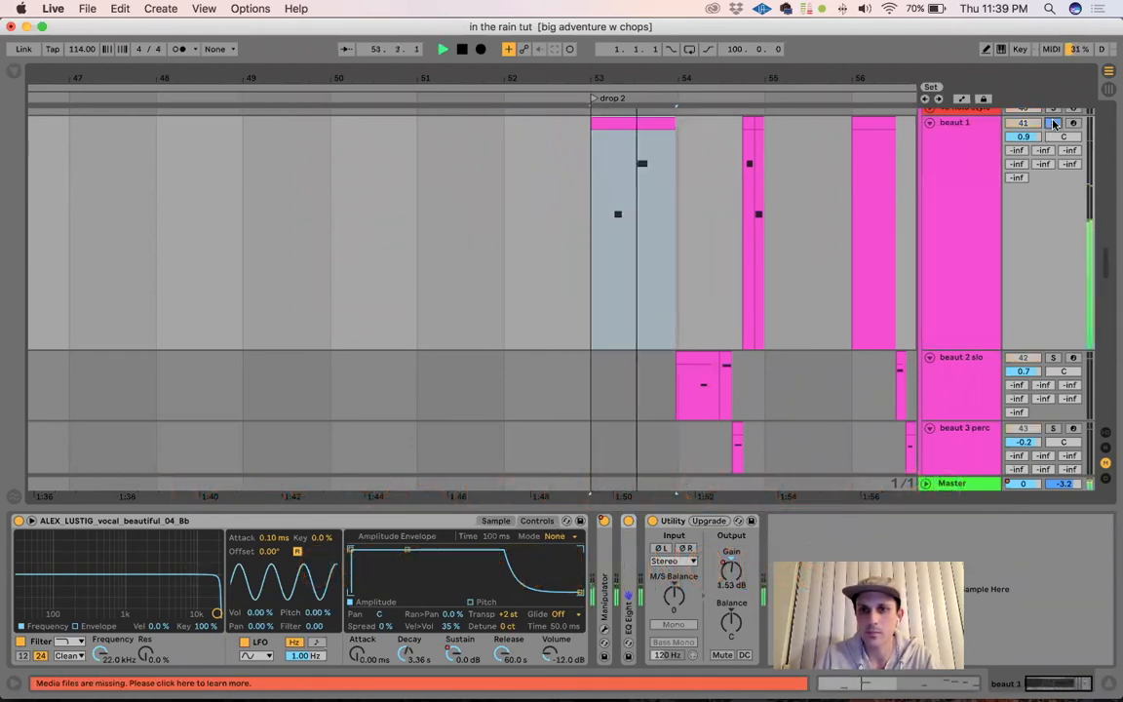
{"action": "key", "text": "space"}
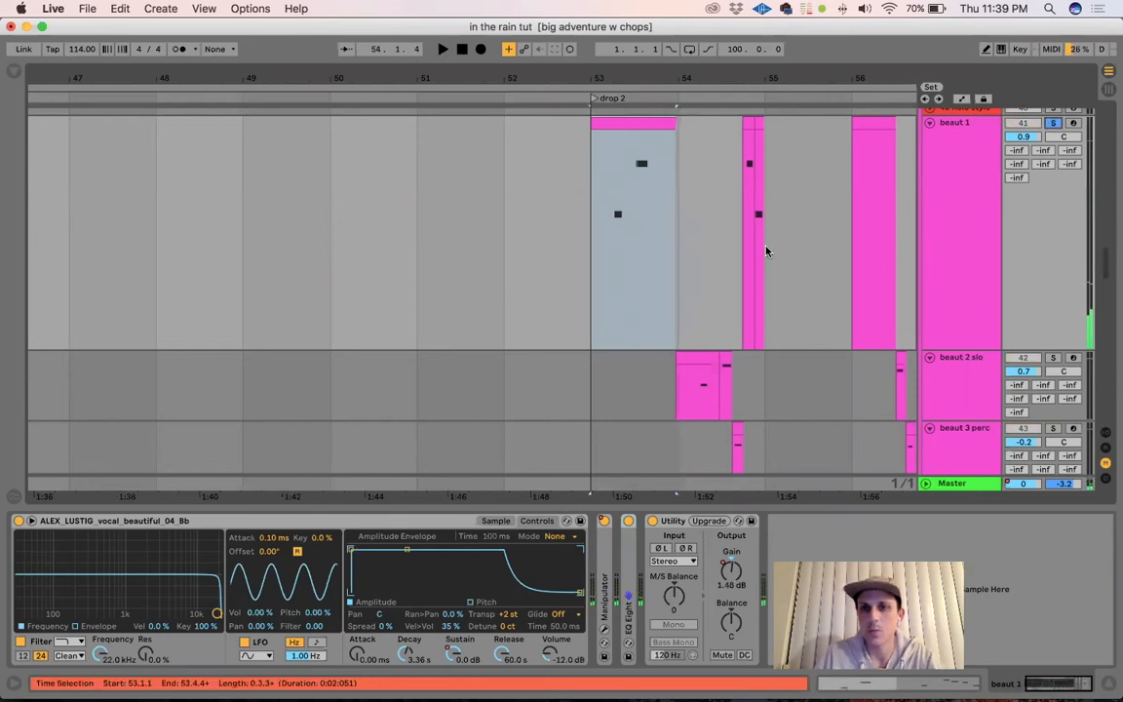
Examine the device chains of the beaut 1, beaut 2 slo and beaut 3 perc tracks, including the Delay on beaut 2 slo
{"action": "left_click", "coordinate": [620, 120]}
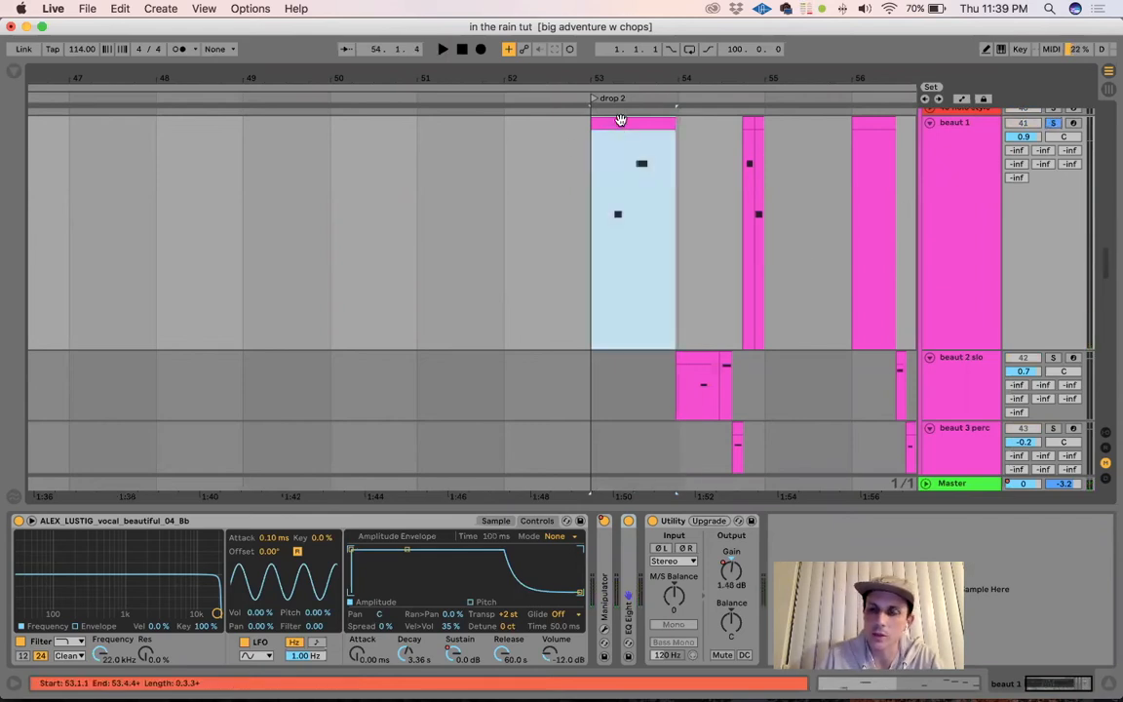
{"action": "left_click", "coordinate": [950, 199]}
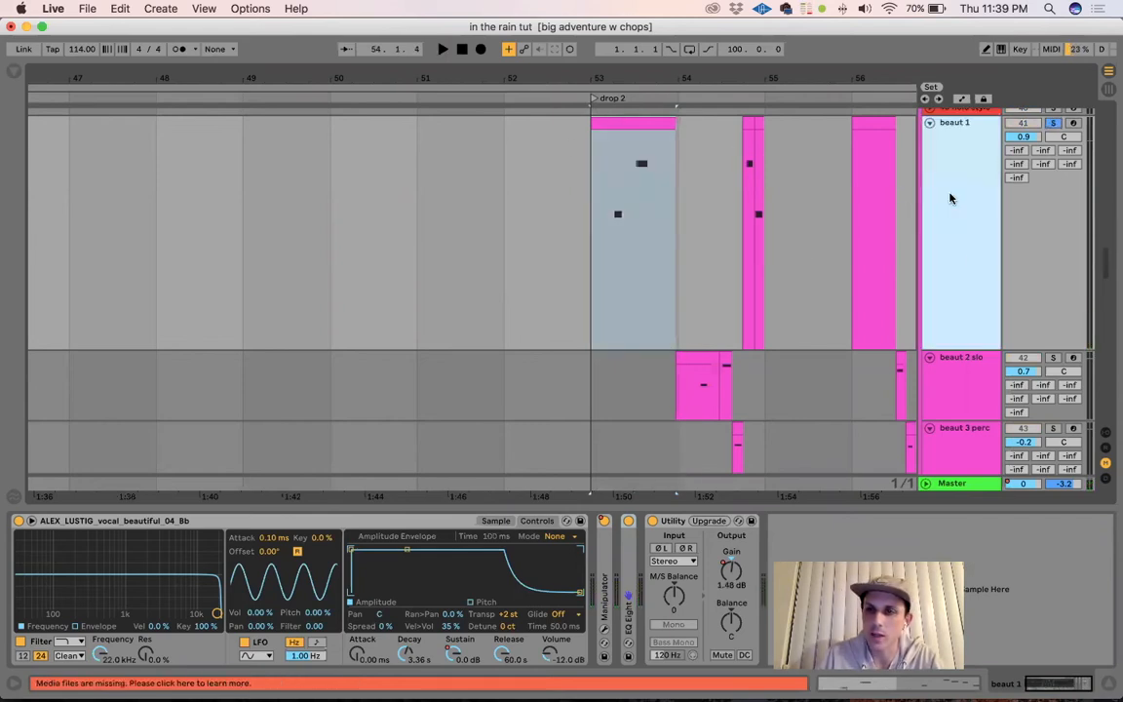
{"action": "left_click", "coordinate": [975, 381]}
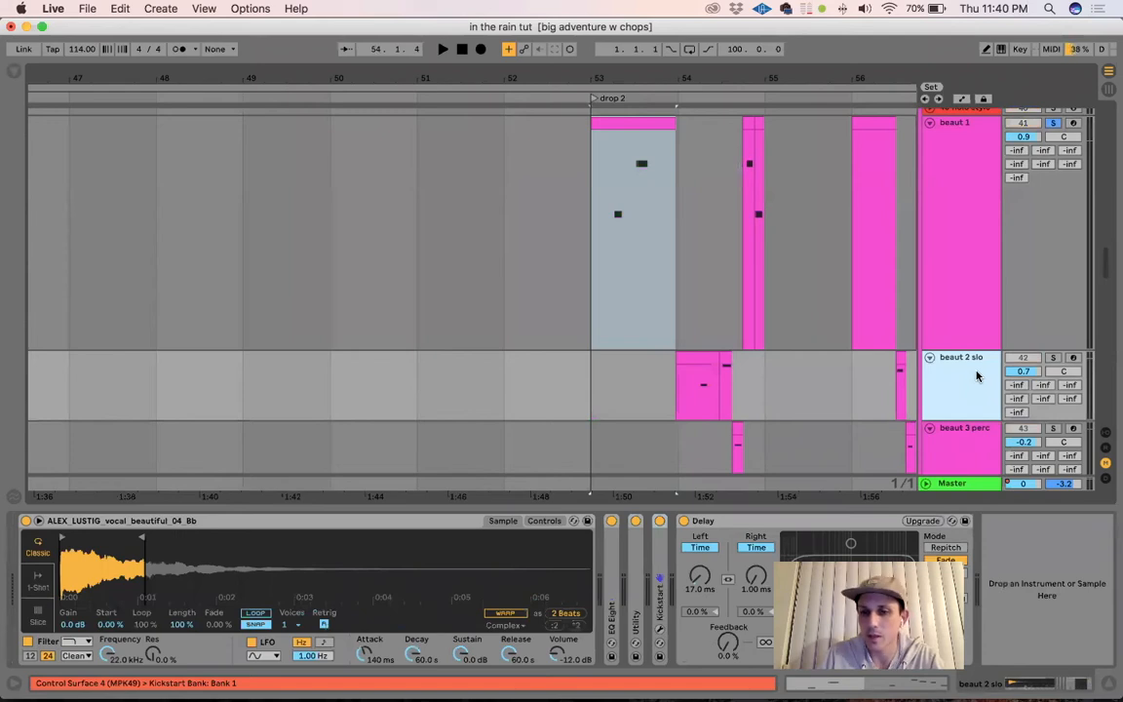
{"action": "left_click", "coordinate": [713, 523]}
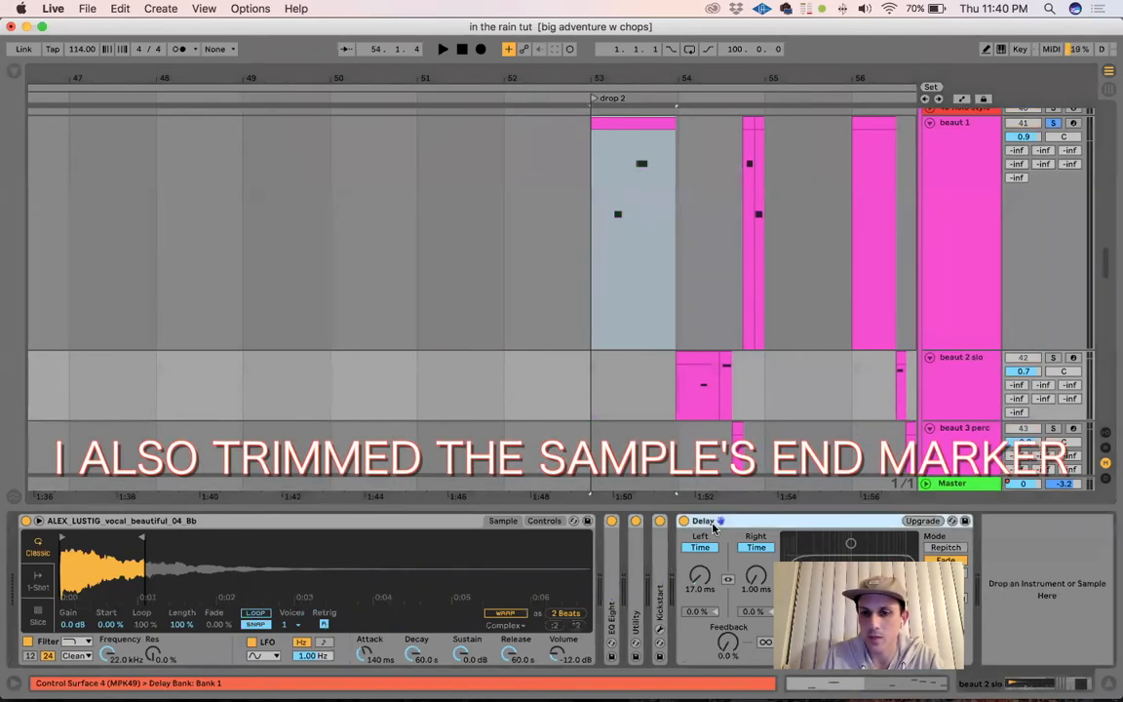
{"action": "left_click", "coordinate": [952, 405]}
{"action": "left_click", "coordinate": [953, 436]}
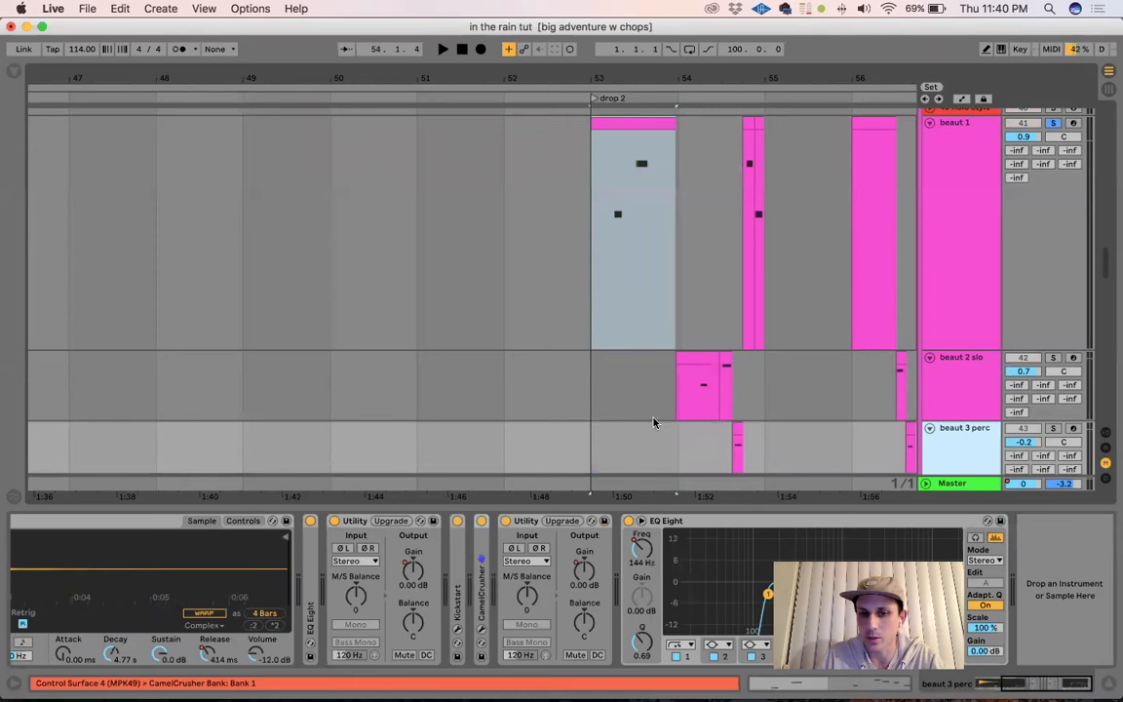
Audition the first beaut 2 slo clip soloed, and audition the first beaut 3 perc clip with the solo moved to its track
{"action": "left_click", "coordinate": [722, 397]}
{"action": "left_click", "coordinate": [698, 356]}
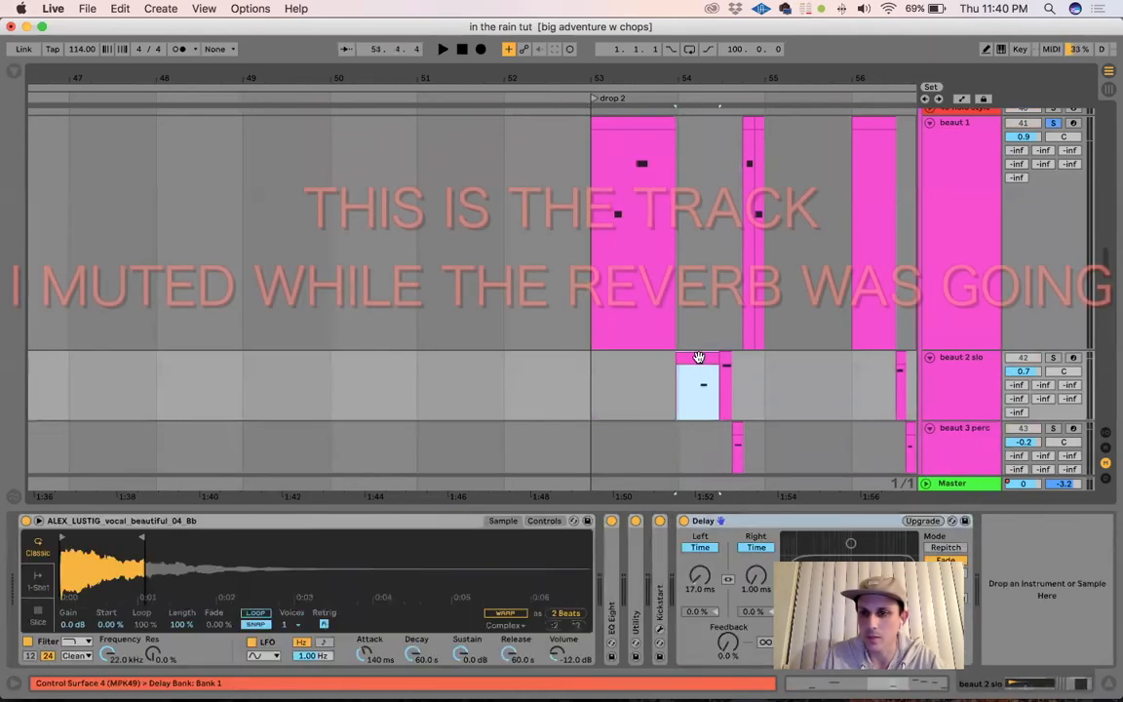
{"action": "key", "text": "space"}
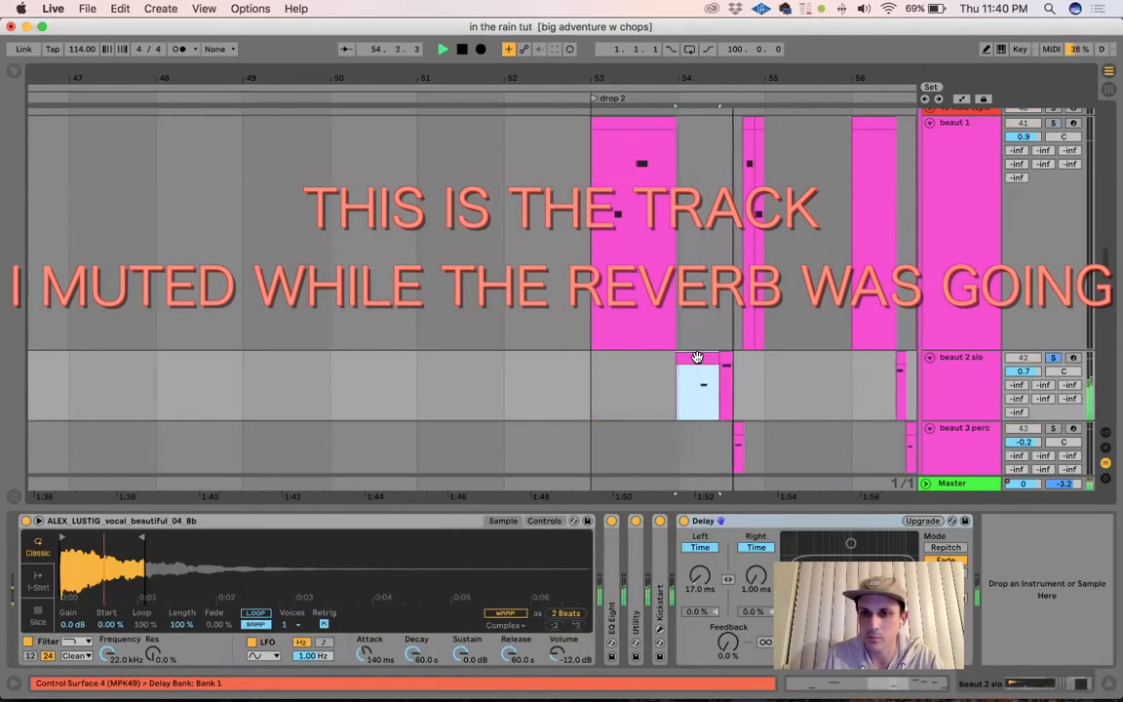
{"action": "left_click", "coordinate": [736, 429]}
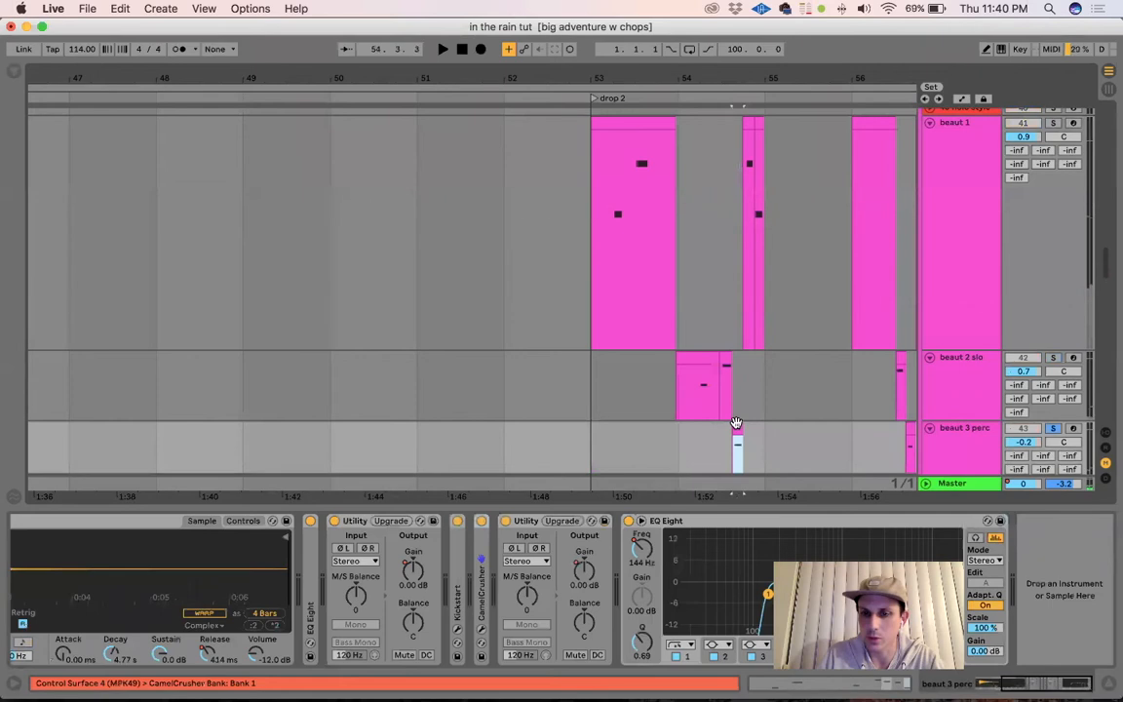
{"action": "key", "text": "space"}
Mark bars 53 to 54 across the three beaut tracks, and play drop 2 from bar 53 without solo
{"action": "left_click_drag", "start_coordinate": [596, 270], "coordinate": [777, 415]}
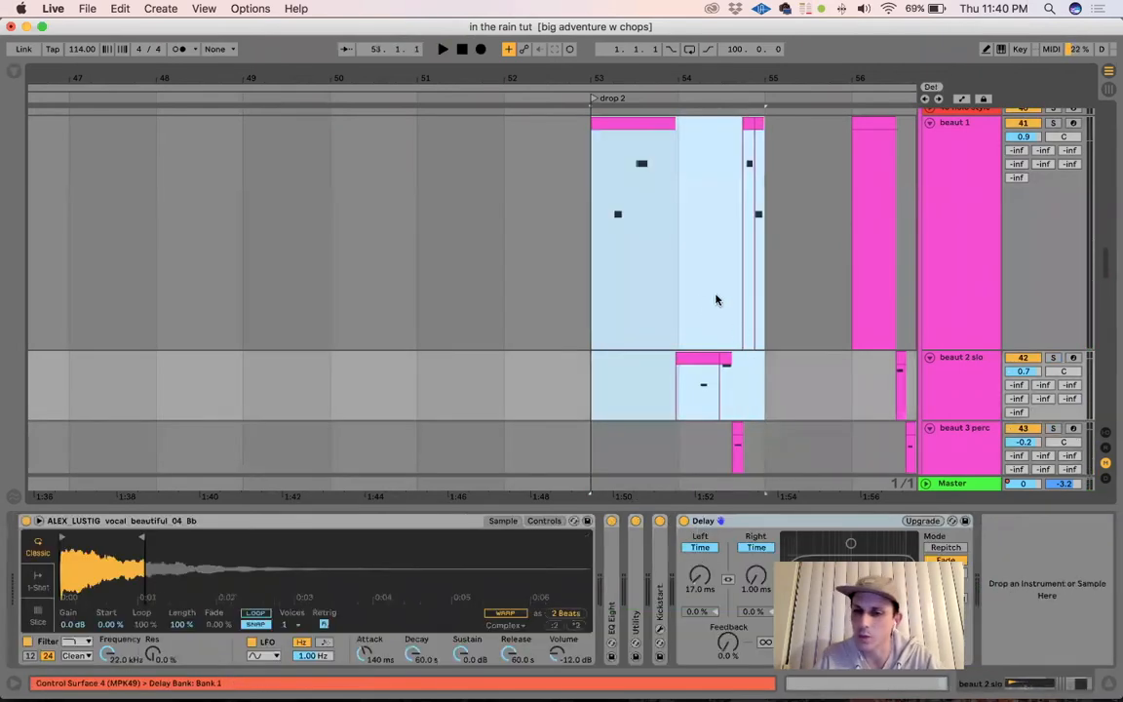
{"action": "left_click_drag", "start_coordinate": [611, 447], "coordinate": [802, 213]}
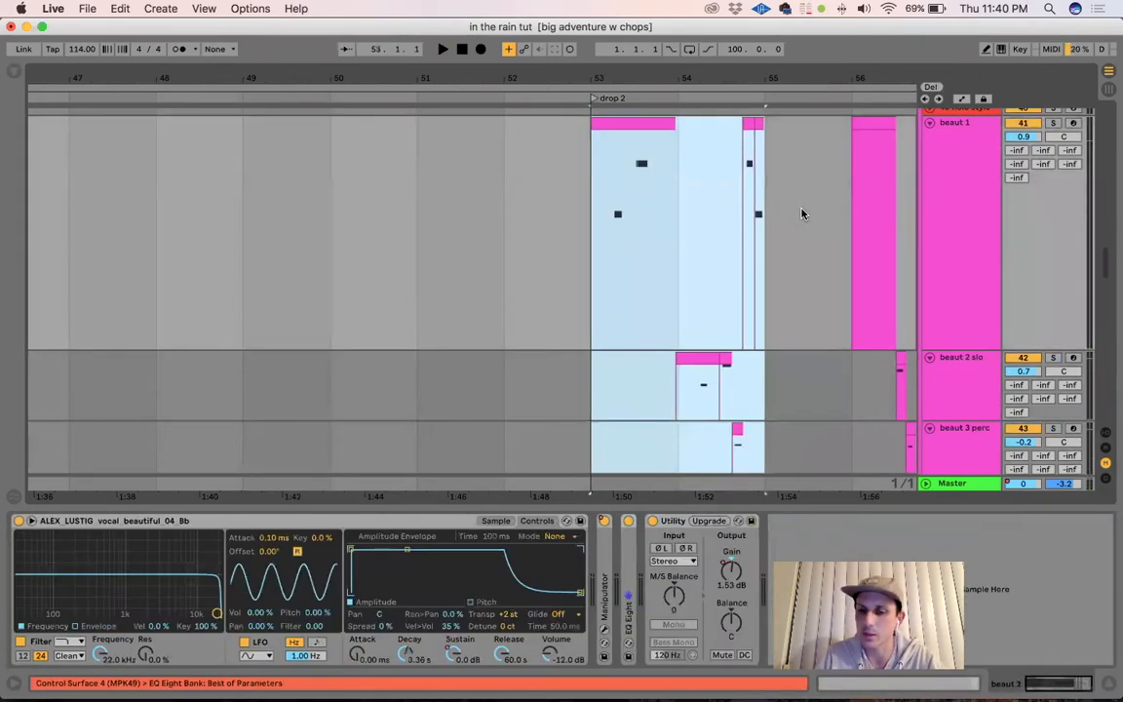
{"action": "left_click", "coordinate": [605, 224]}
{"action": "key", "text": "space"}
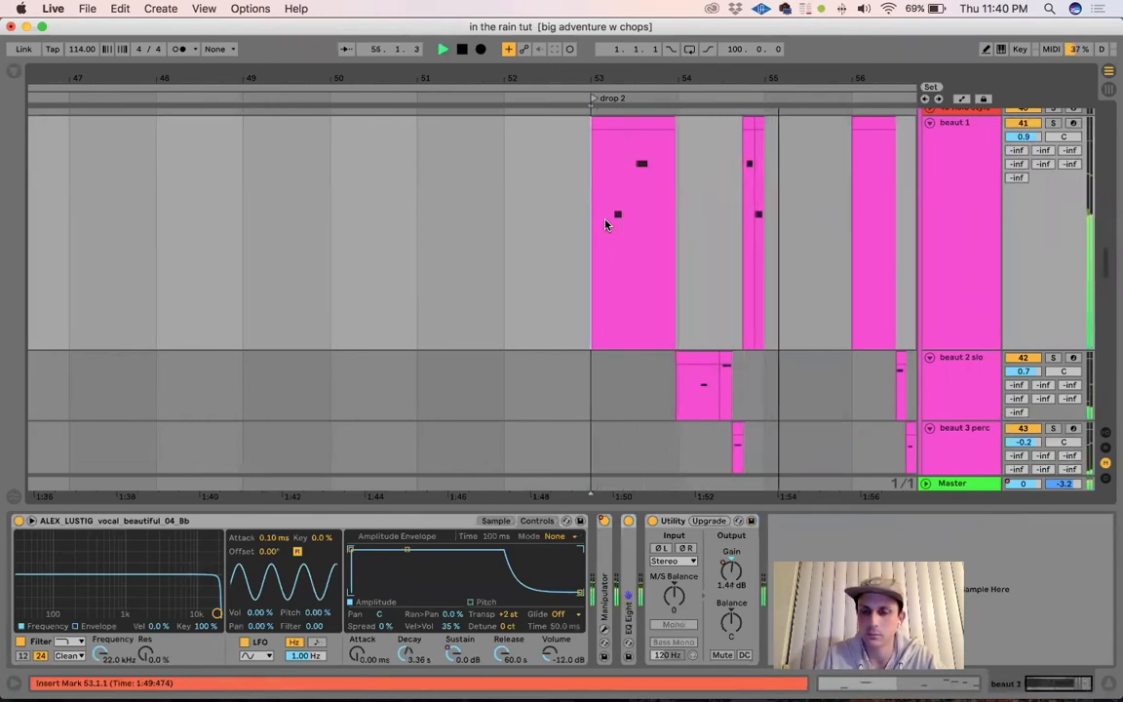
{"action": "key", "text": "space"}
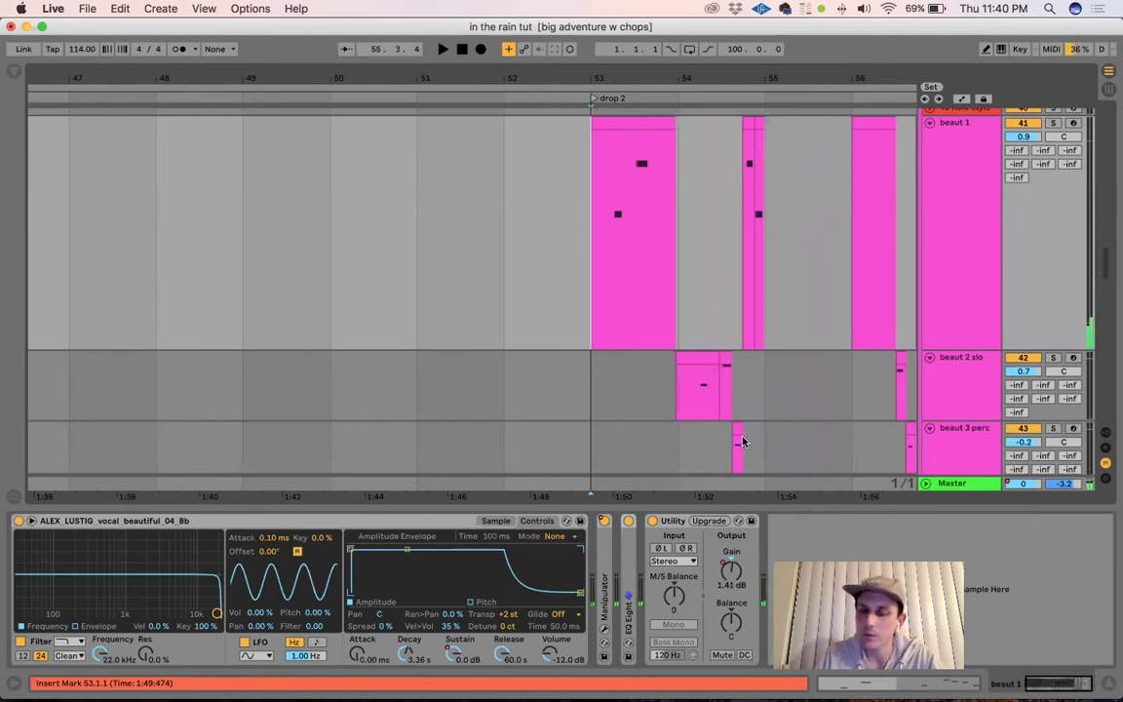
Solo beaut 3 perc, select its first clip, and compare its tail with the beaut 1 chops and the gap before bar 56
{"action": "left_click", "coordinate": [736, 429]}
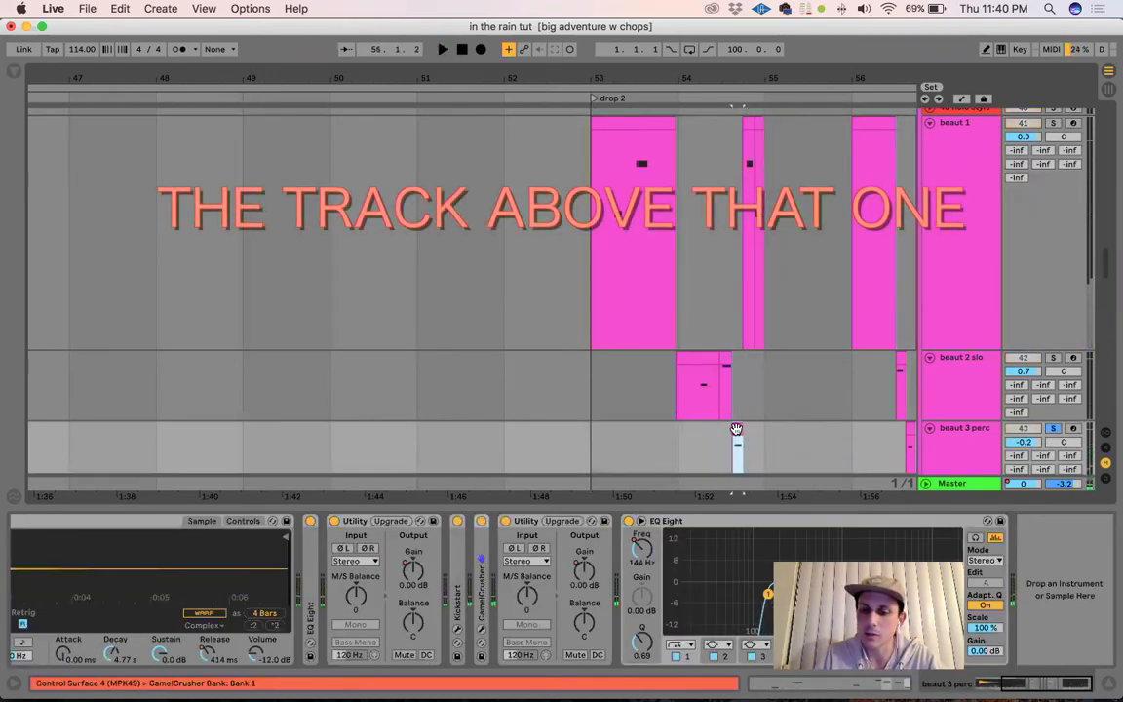
{"action": "left_click_drag", "start_coordinate": [732, 451], "coordinate": [760, 450]}
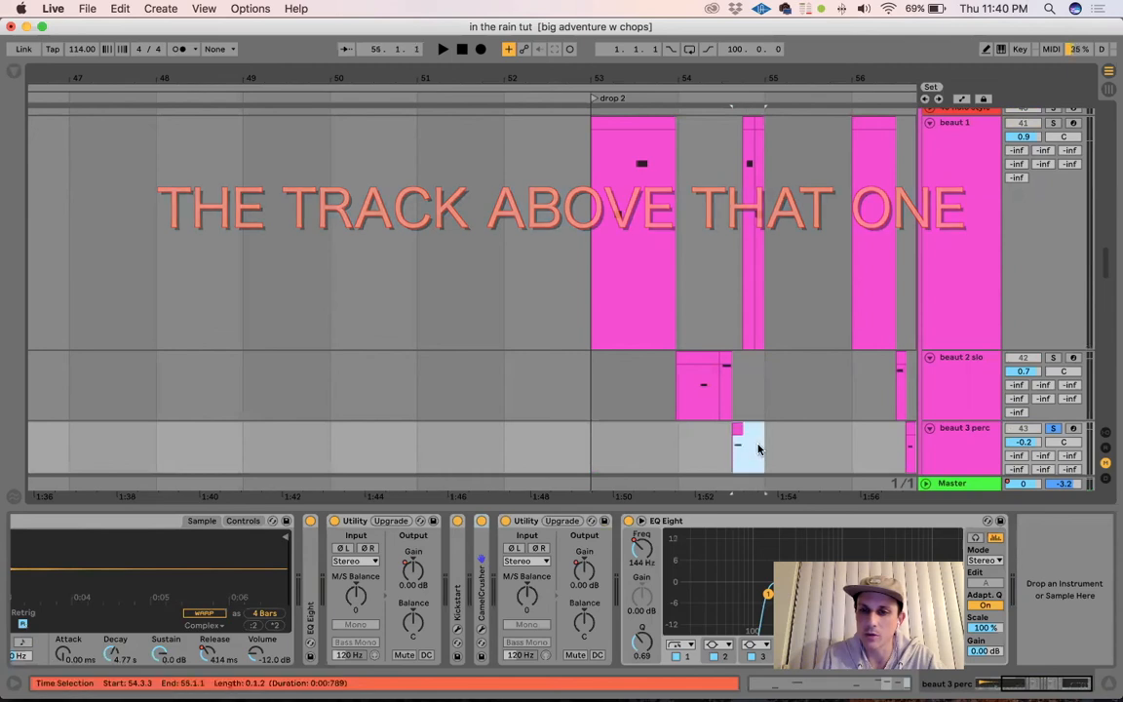
{"action": "left_click_drag", "start_coordinate": [741, 144], "coordinate": [829, 142]}
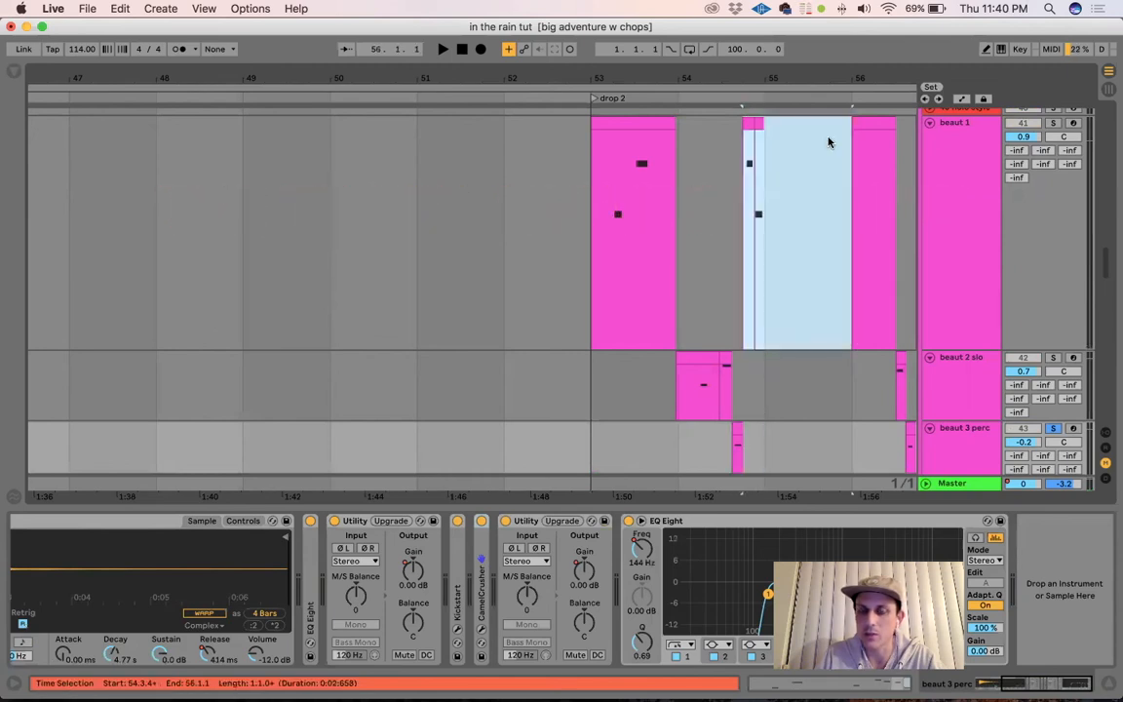
{"action": "left_click", "coordinate": [736, 436]}
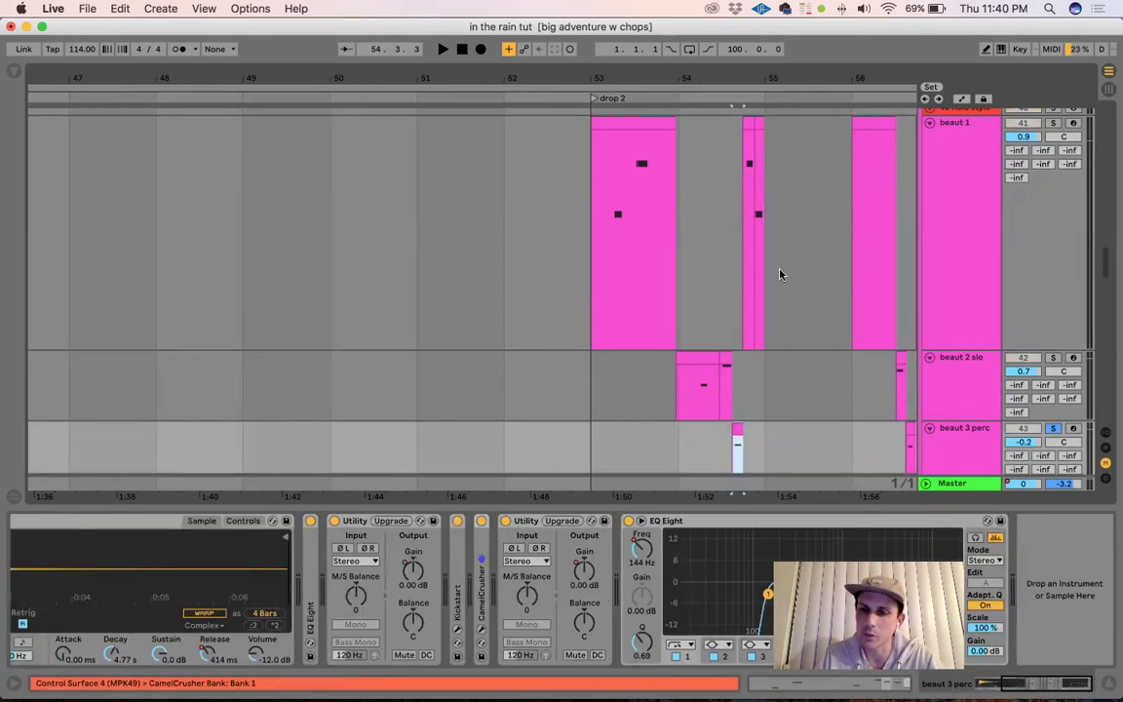
{"action": "left_click_drag", "start_coordinate": [851, 195], "coordinate": [746, 140]}
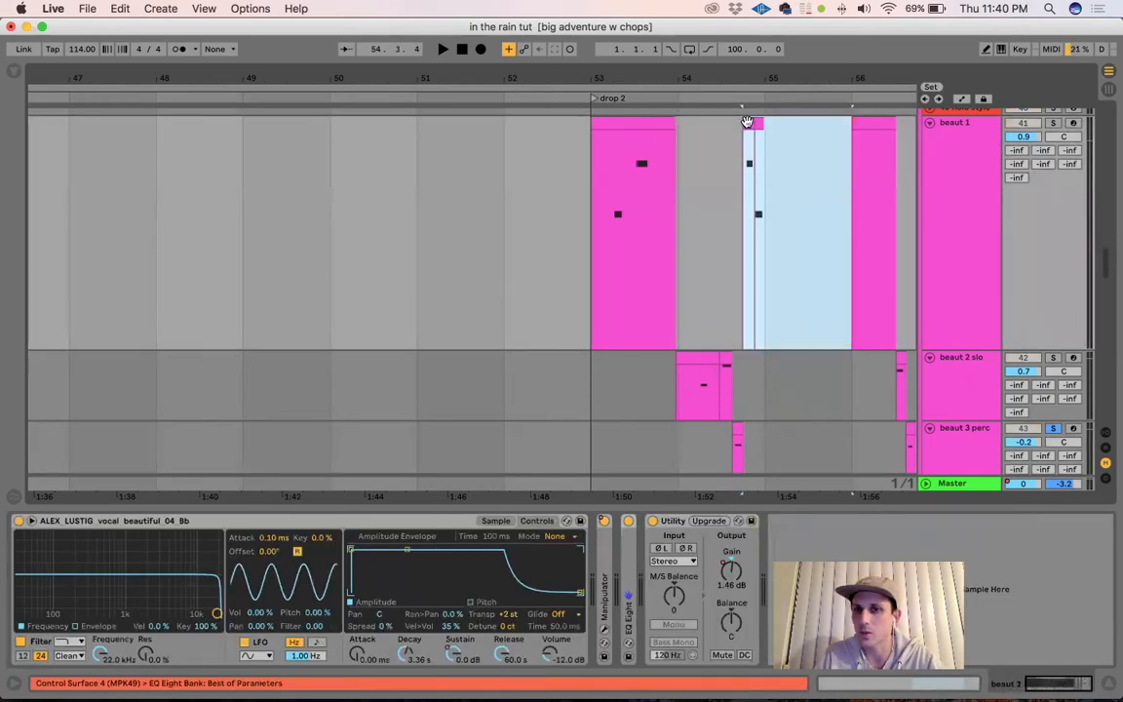
{"action": "left_click", "coordinate": [747, 120]}
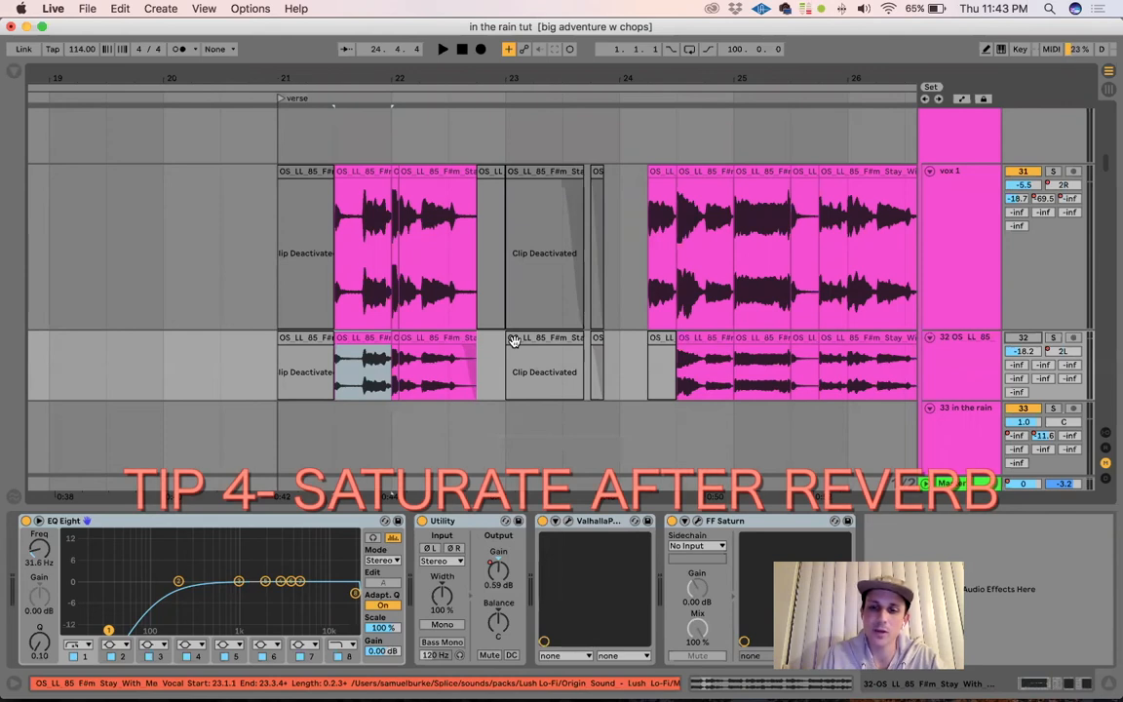
Play the verse from bar 21 in the full mix, and select the first active vox 1 clip
{"action": "left_click", "coordinate": [362, 170]}
{"action": "key", "text": "space"}
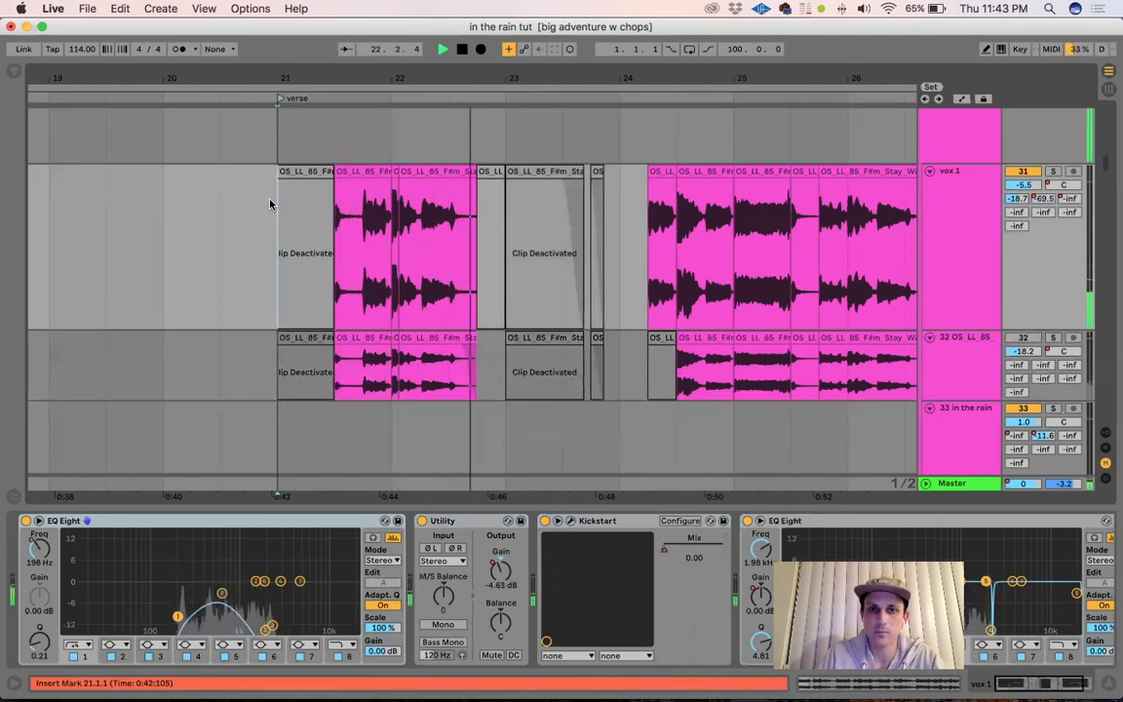
{"action": "key", "text": "space"}
{"action": "left_click_drag", "start_coordinate": [273, 200], "coordinate": [499, 185]}
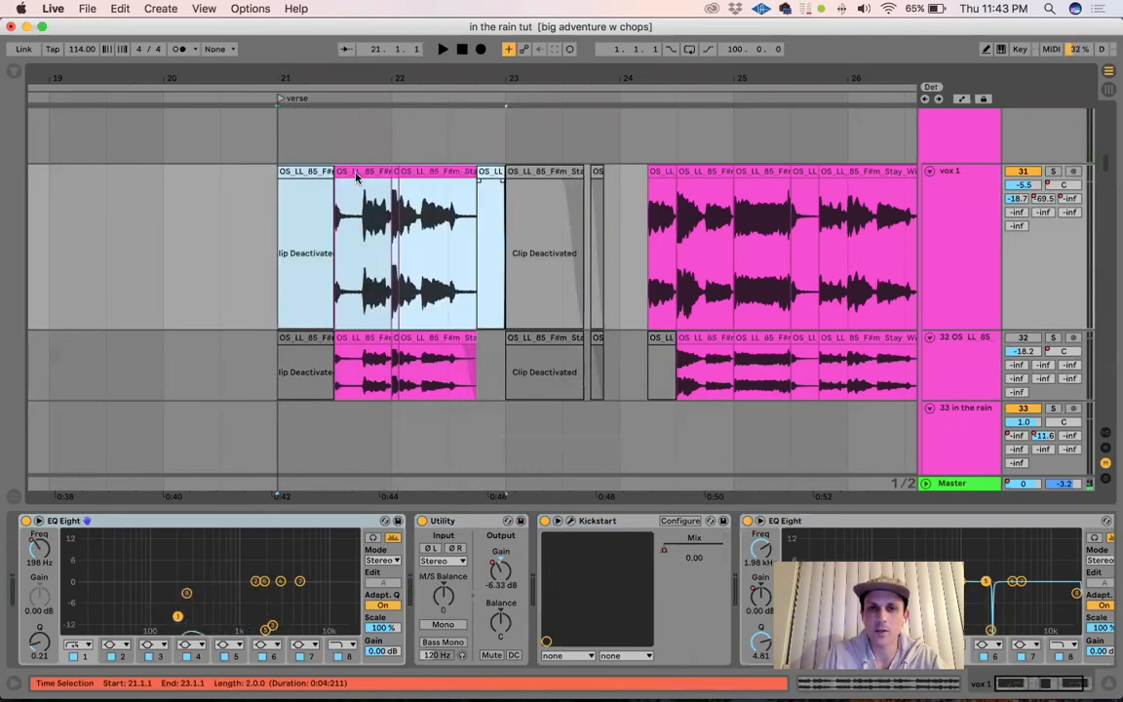
{"action": "left_click", "coordinate": [370, 168]}
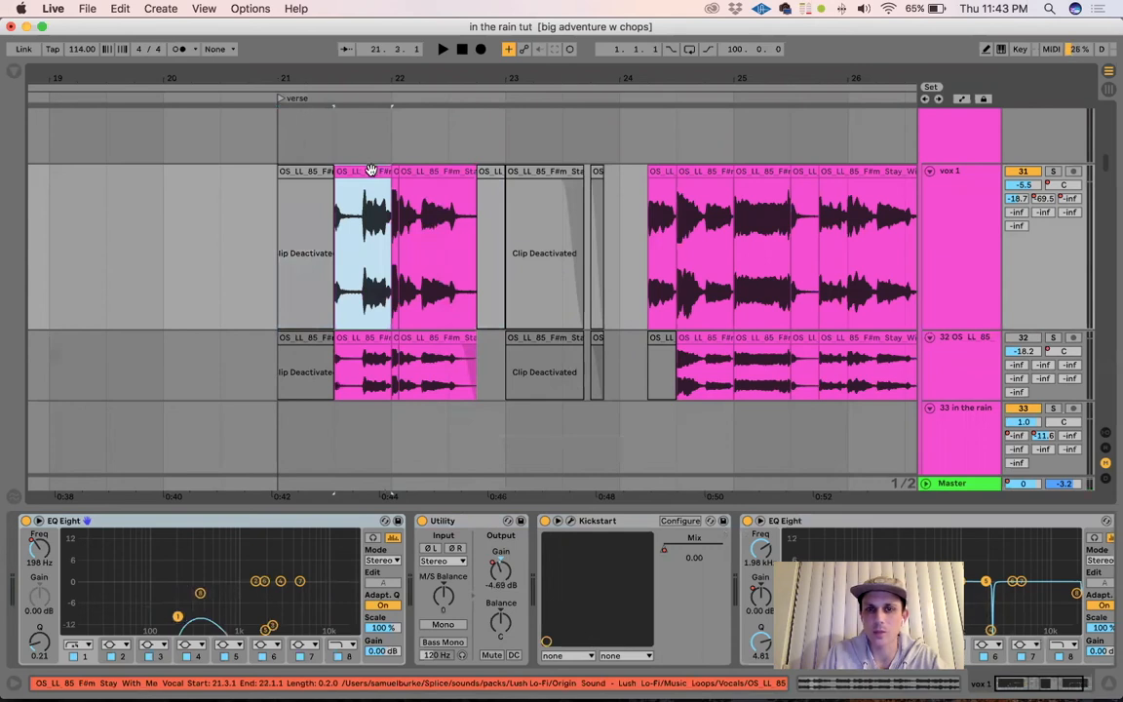
Solo the duplicate vocal track 32, bypass FF Saturn, audition the first active clip, and open the ValhallaPlate reverb
{"action": "left_click", "coordinate": [363, 339]}
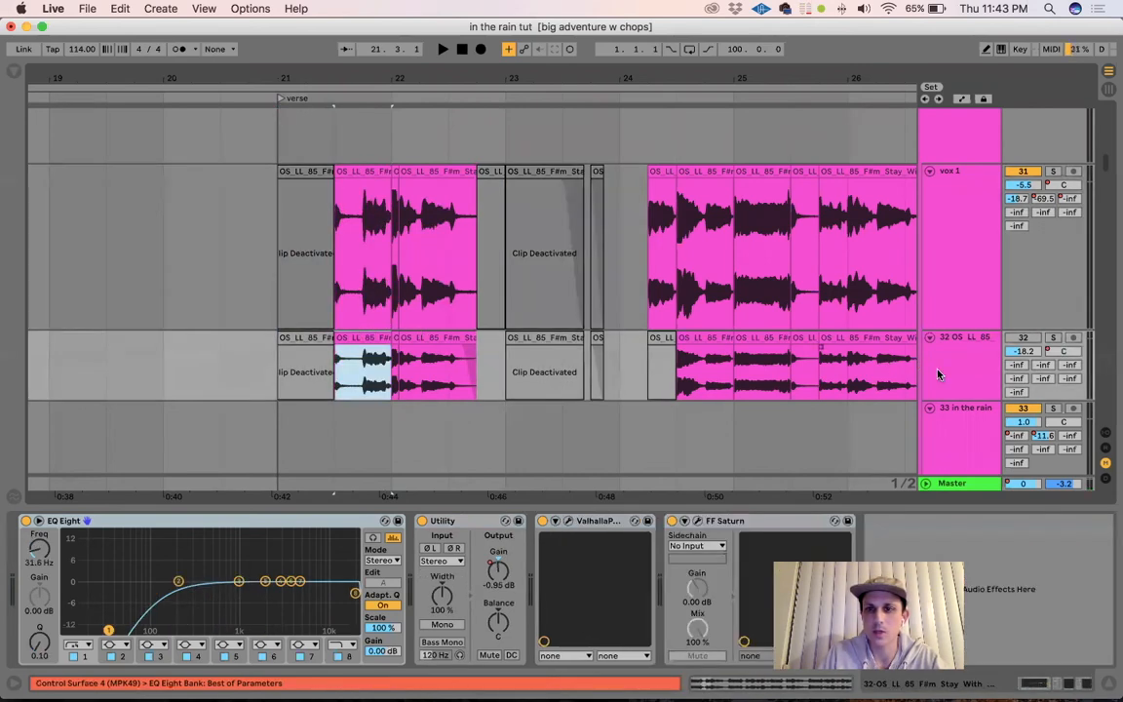
{"action": "left_click", "coordinate": [939, 375]}
{"action": "left_click", "coordinate": [673, 521]}
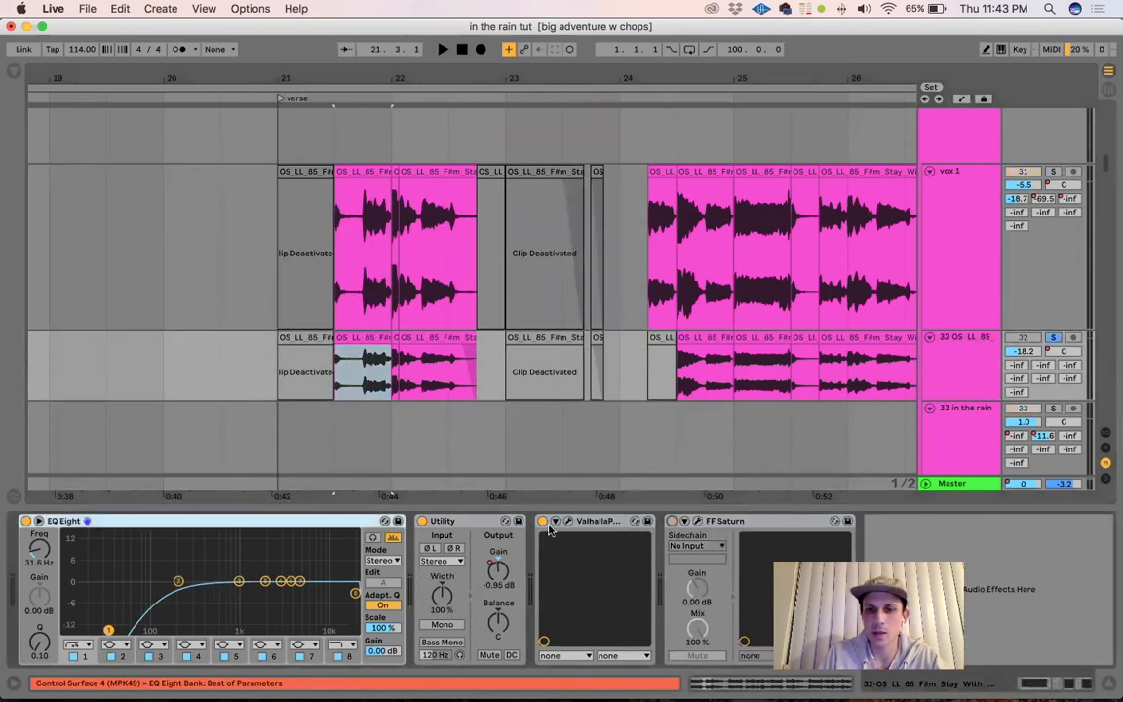
{"action": "key", "text": "space"}
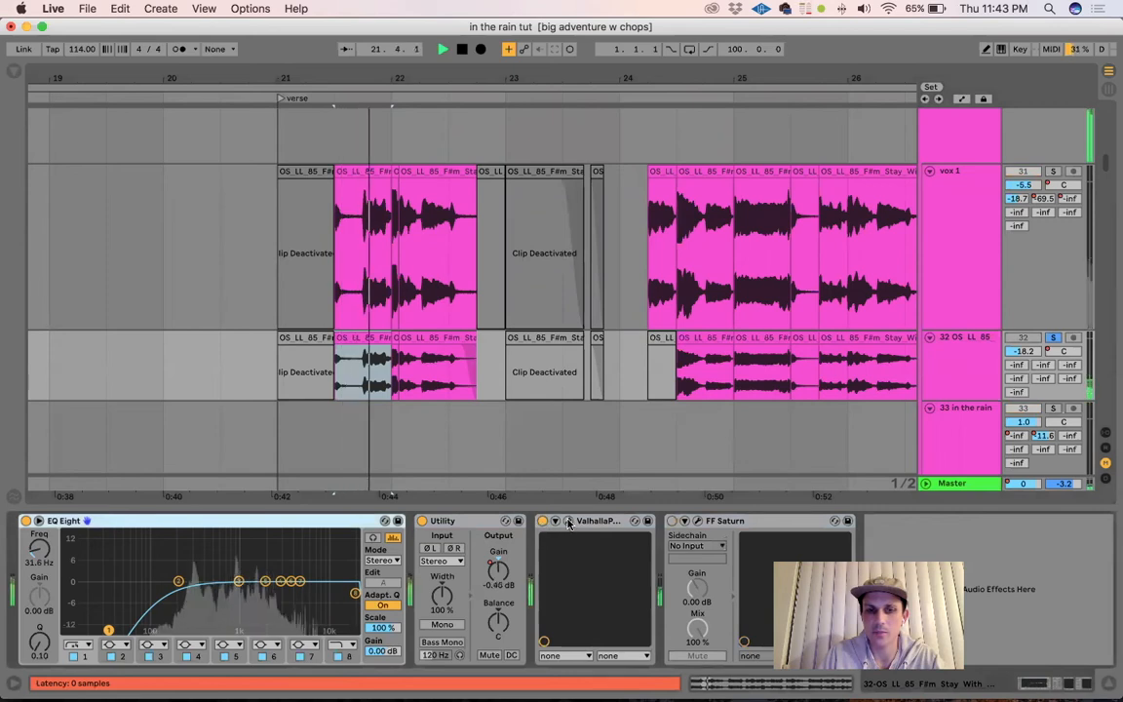
{"action": "left_click", "coordinate": [568, 521]}
{"action": "key", "text": "space"}
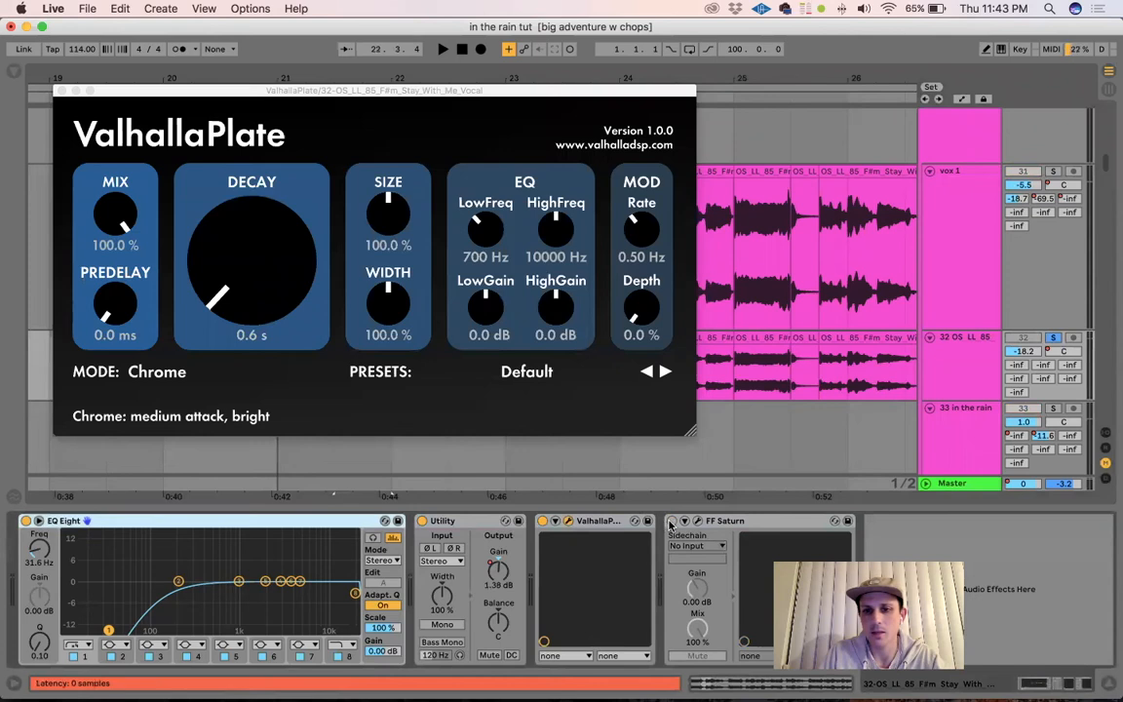
Audition the duplicate vocal with FF Saturn switched back on, and open the saturator's interface beside the reverb
{"action": "key", "text": "space"}
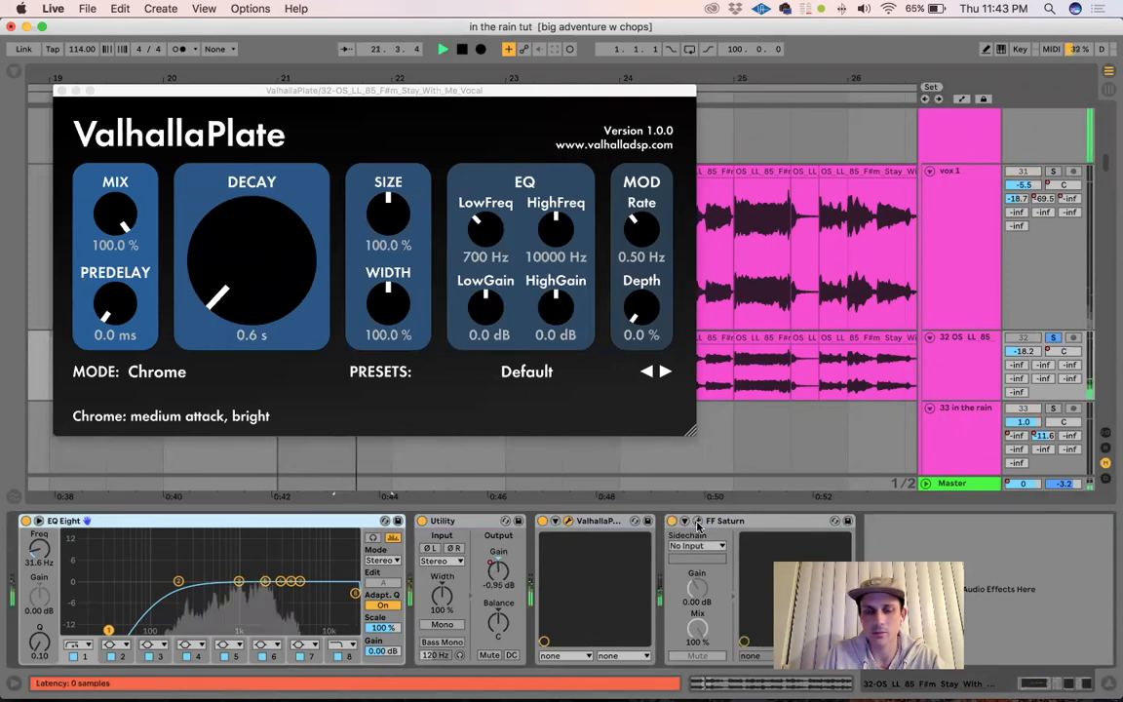
{"action": "left_click", "coordinate": [697, 522]}
{"action": "left_click_drag", "start_coordinate": [702, 409], "coordinate": [712, 229]}
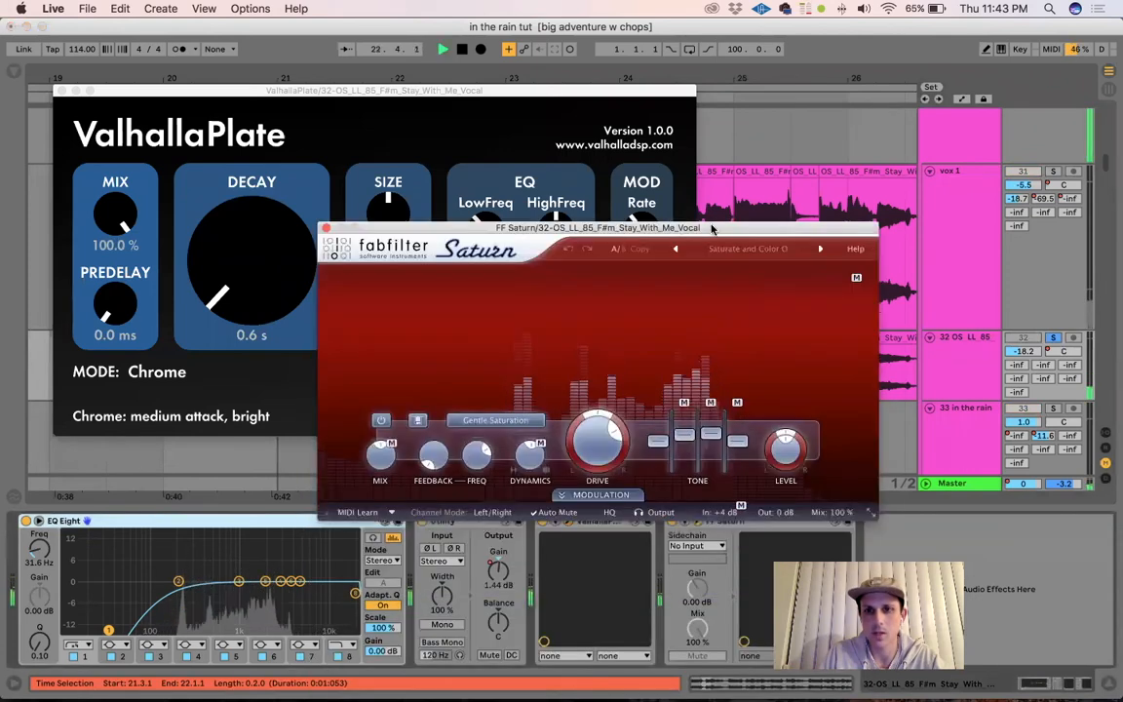
{"action": "key", "text": "space"}
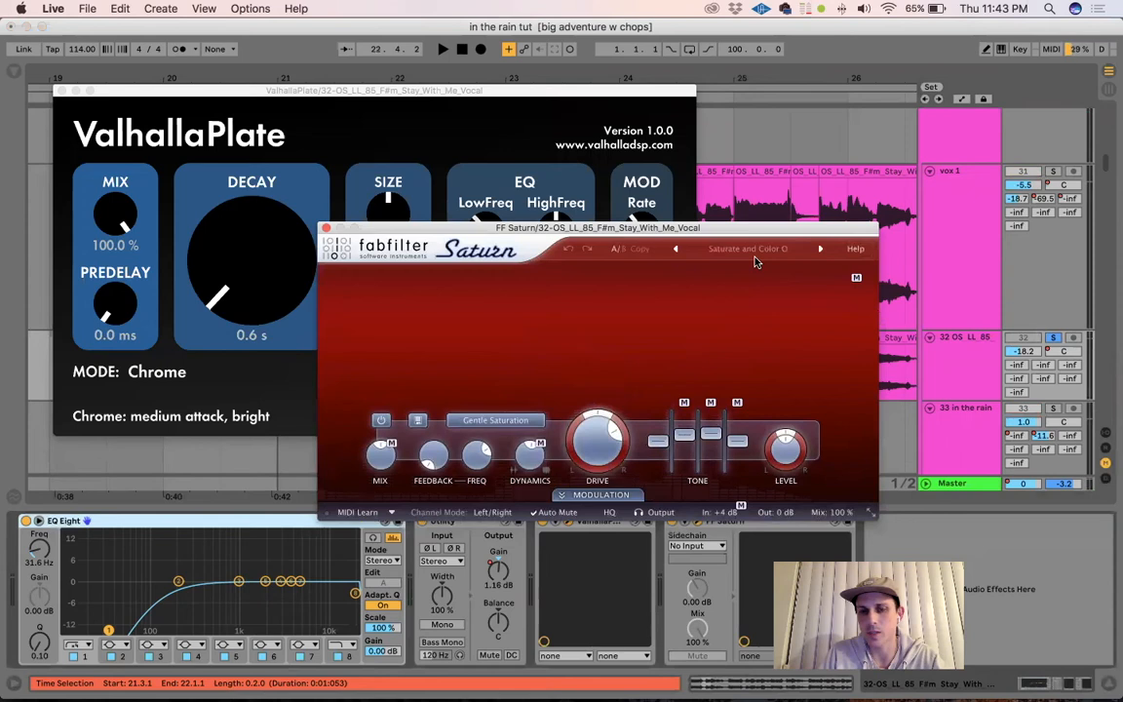
Unsolo the duplicate vocal, replay the verse vocals in the full mix, and close the FF Saturn and ValhallaPlate windows
{"action": "left_click", "coordinate": [1035, 340]}
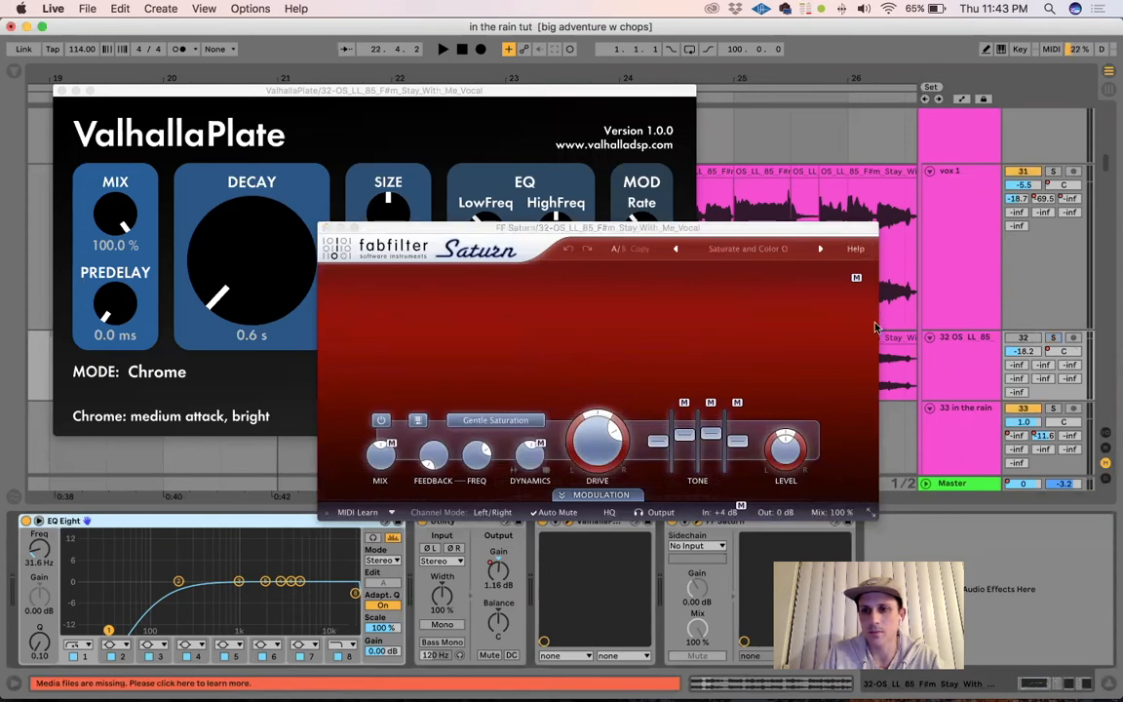
{"action": "key", "text": "space"}
{"action": "left_click", "coordinate": [327, 228]}
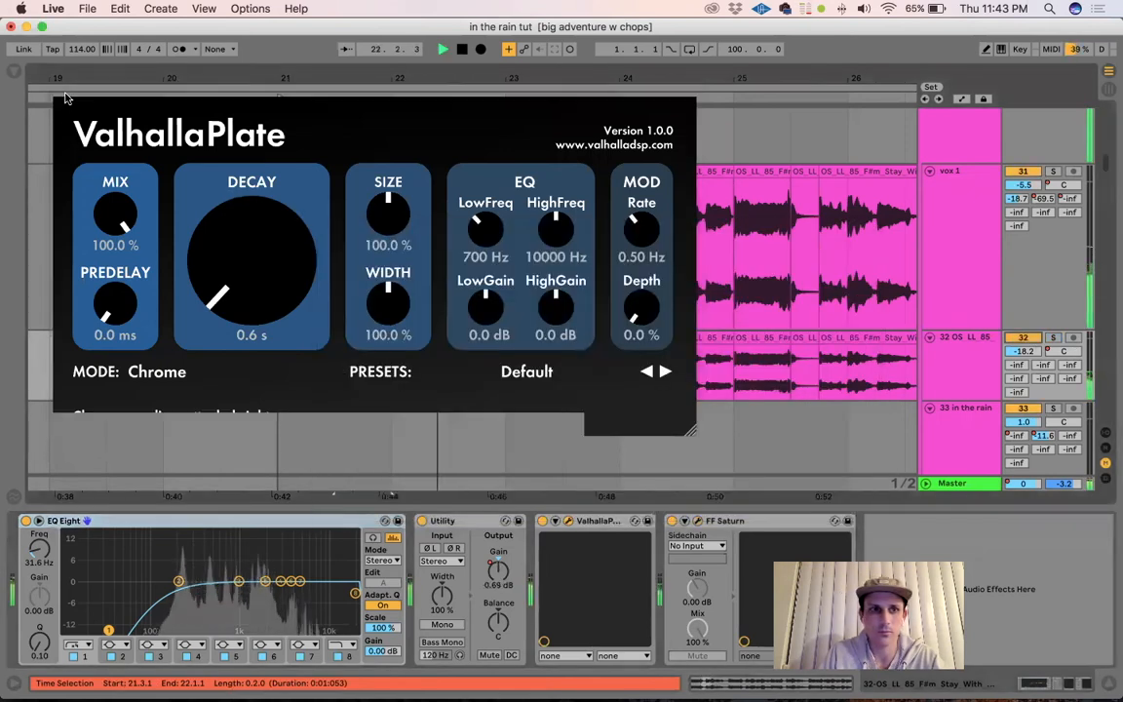
{"action": "left_click", "coordinate": [60, 90]}
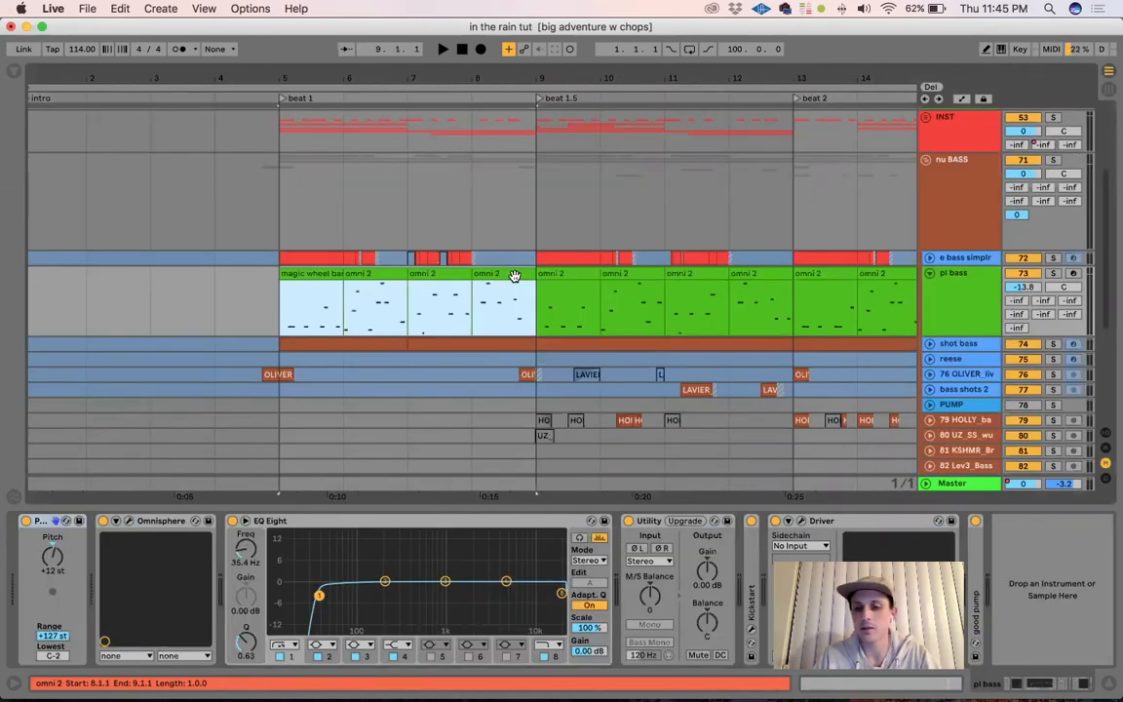
Open the pl bass MIDI clip from beat 1, play it from bar 5, and examine its notes across the octaves
{"action": "double_click", "coordinate": [513, 276]}
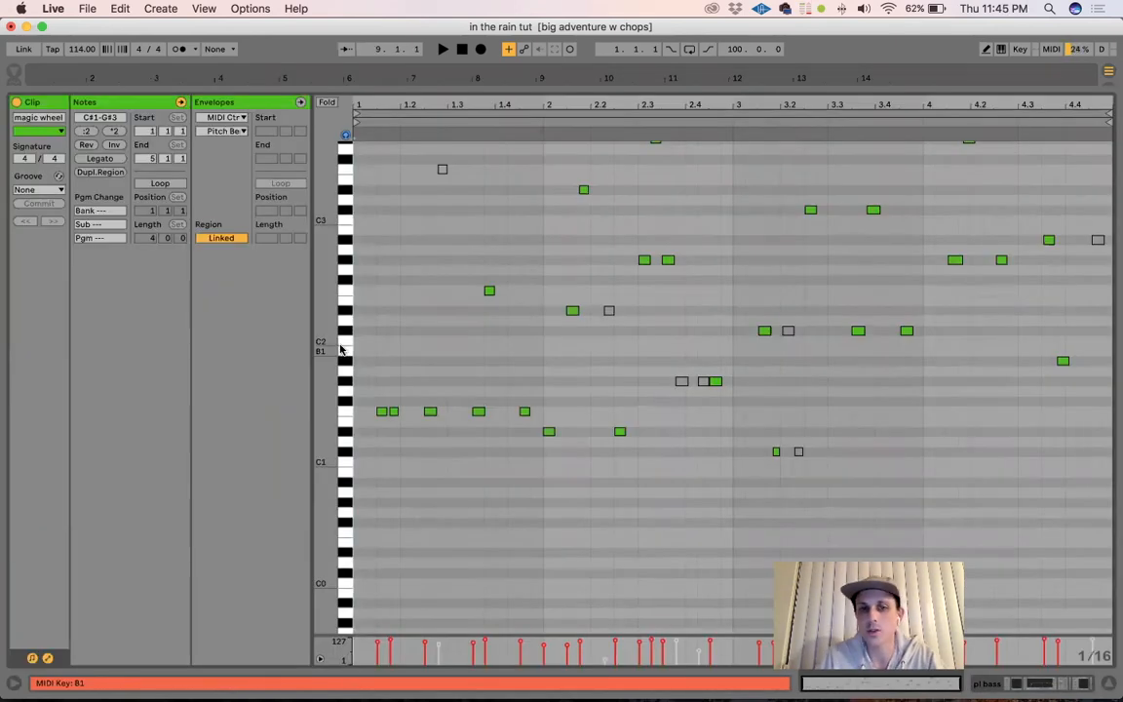
{"action": "left_click_drag", "start_coordinate": [329, 350], "coordinate": [359, 388]}
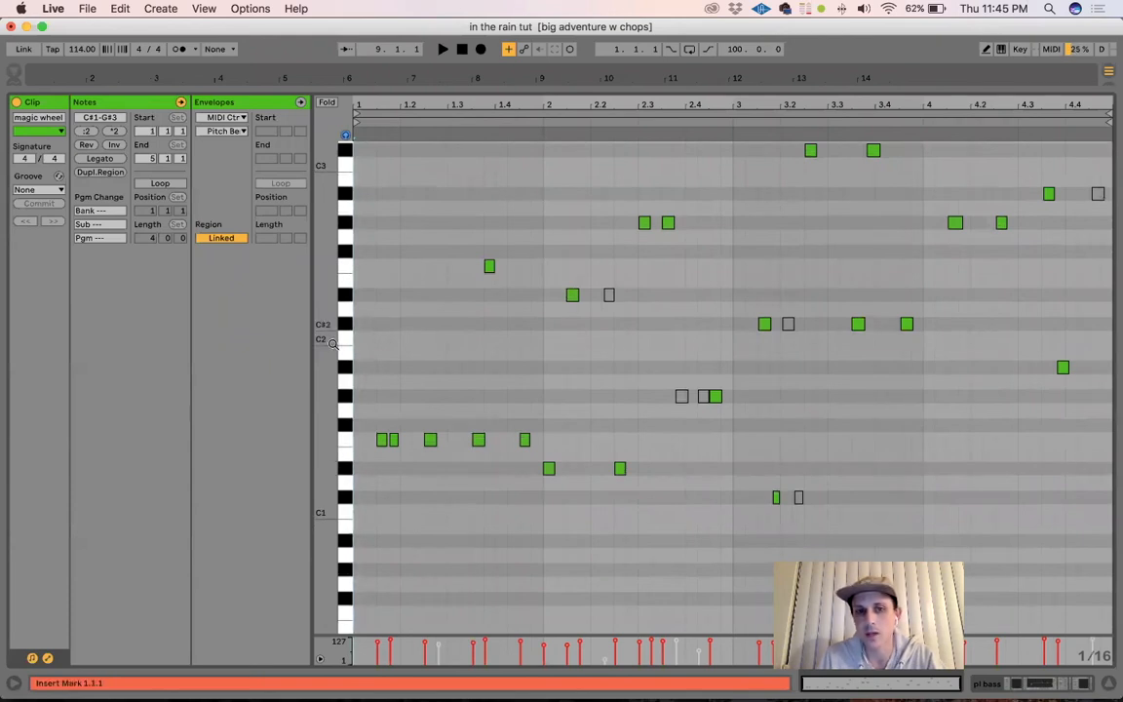
{"action": "key", "text": "space"}
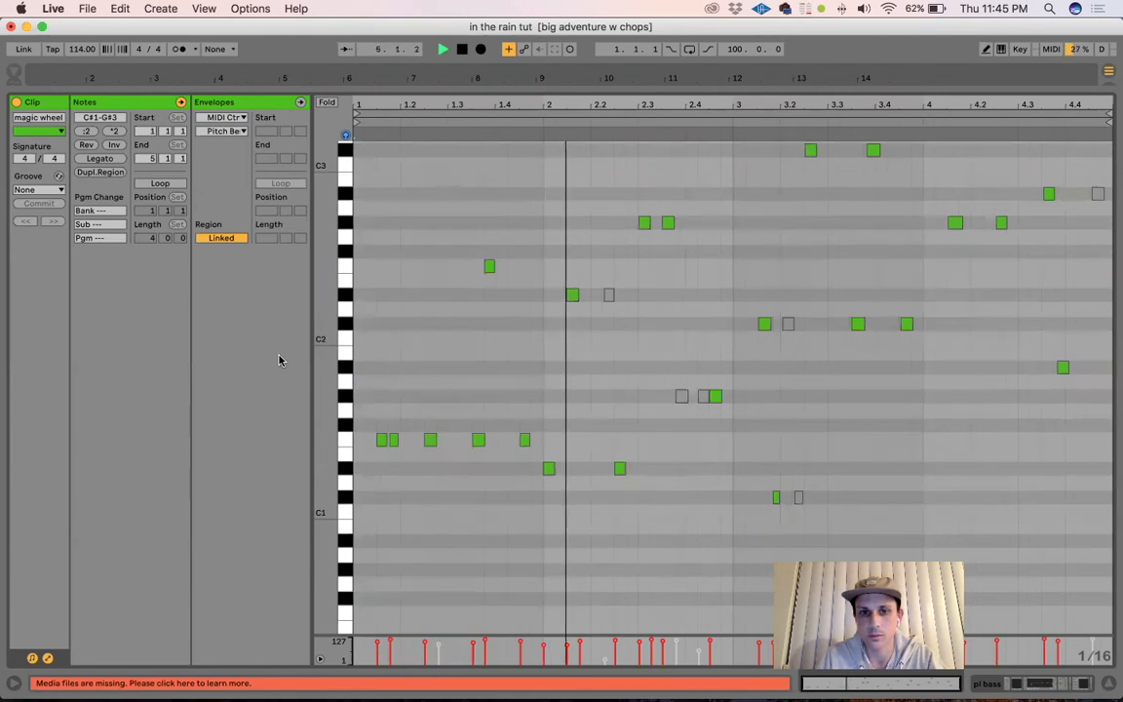
{"action": "scroll", "coordinate": [683, 319], "scroll_direction": "up", "scroll_amount": 3}
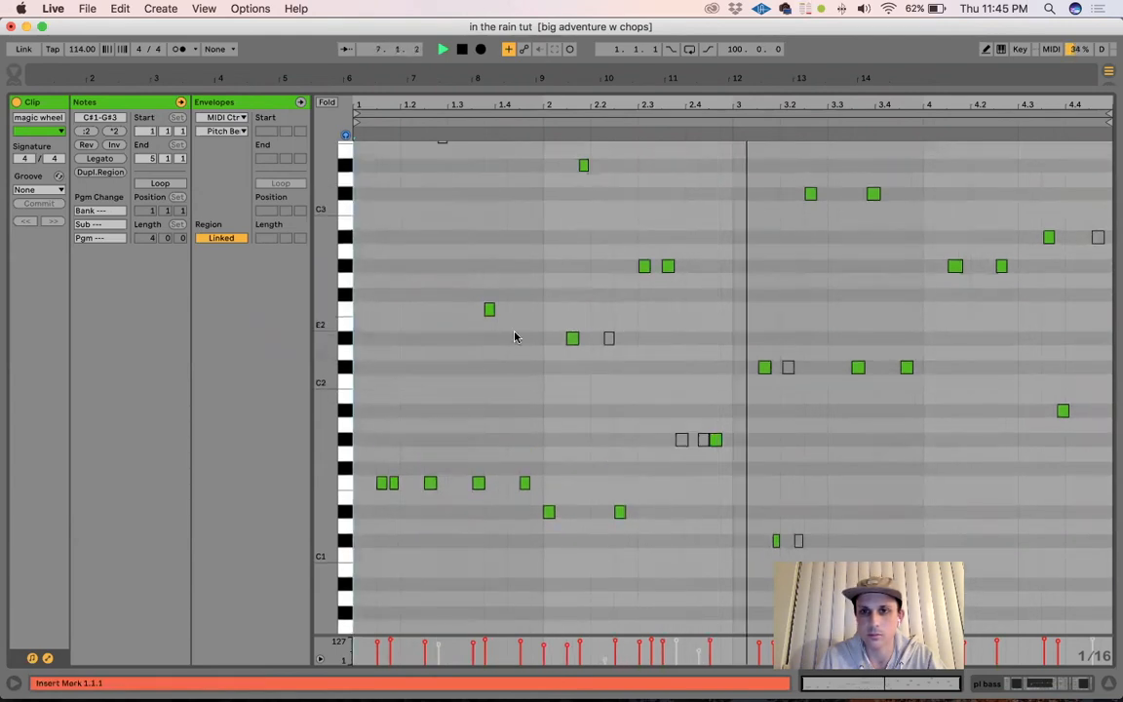
{"action": "left_click_drag", "start_coordinate": [323, 345], "coordinate": [265, 347]}
{"action": "key", "text": "space"}
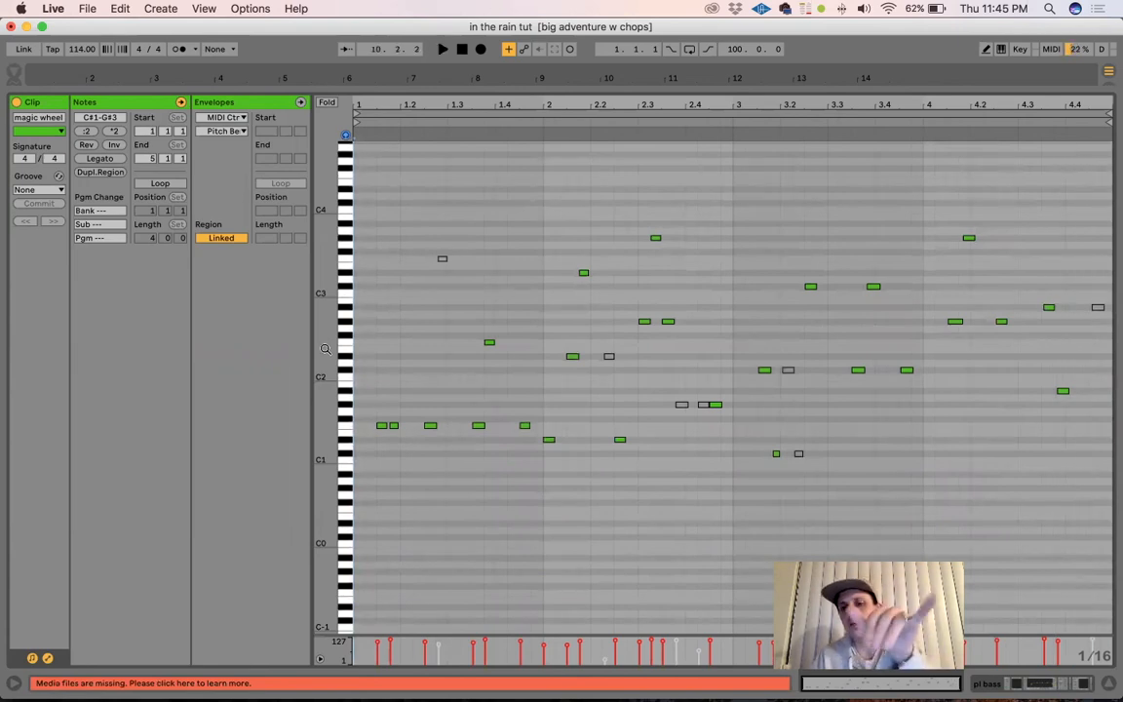